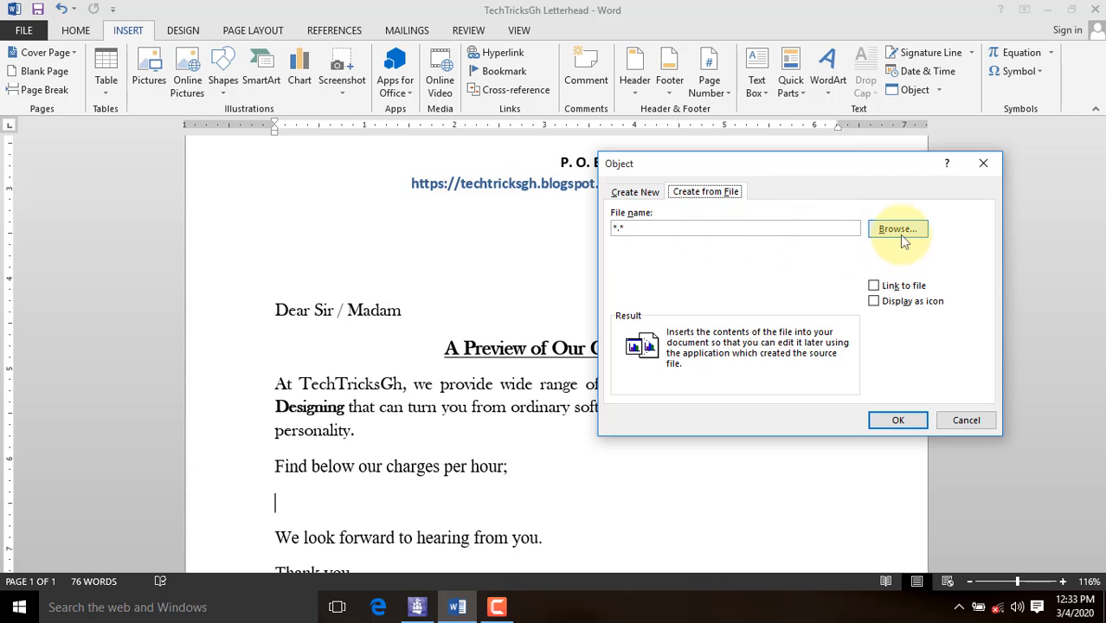
Embed the workbook "TechTricksGh IT & Design Classes.xlsx" from D:\TechTricks as an object below the charges-per-hour line, without linking or icon display
{"action": "left_click", "coordinate": [899, 229]}
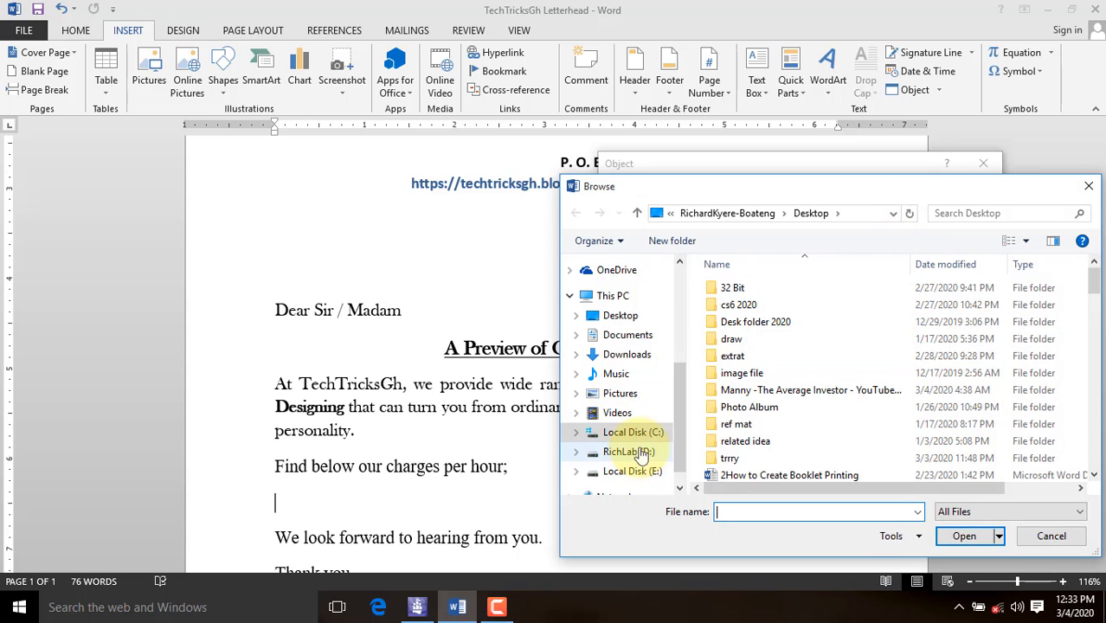
{"action": "left_click", "coordinate": [630, 453]}
{"action": "scroll", "coordinate": [798, 361], "scroll_direction": "down", "scroll_amount": 2}
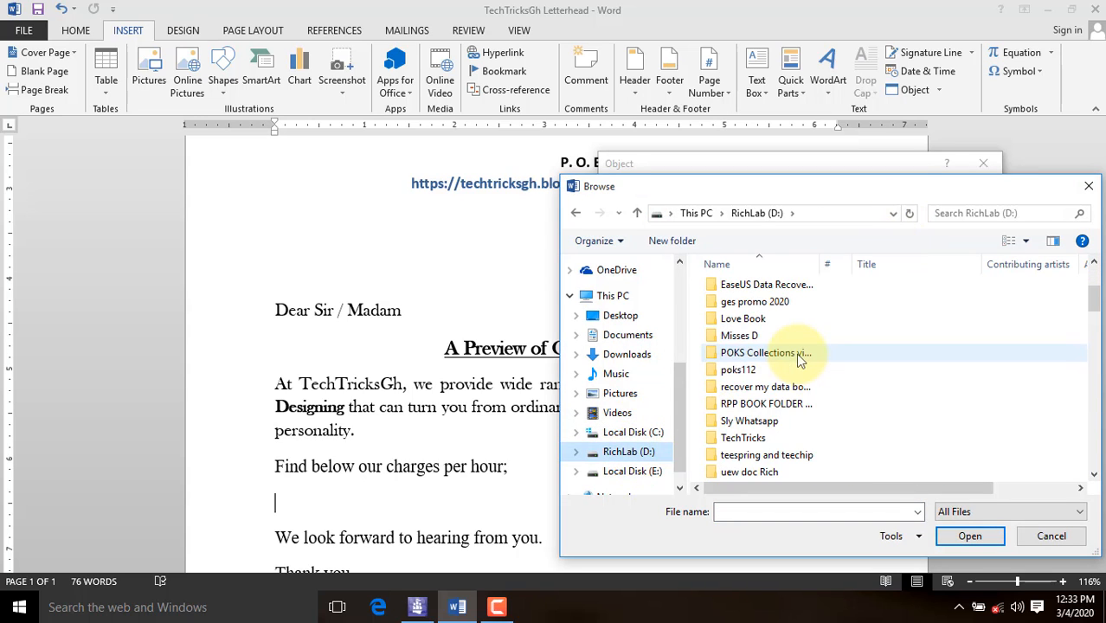
{"action": "left_click", "coordinate": [744, 440]}
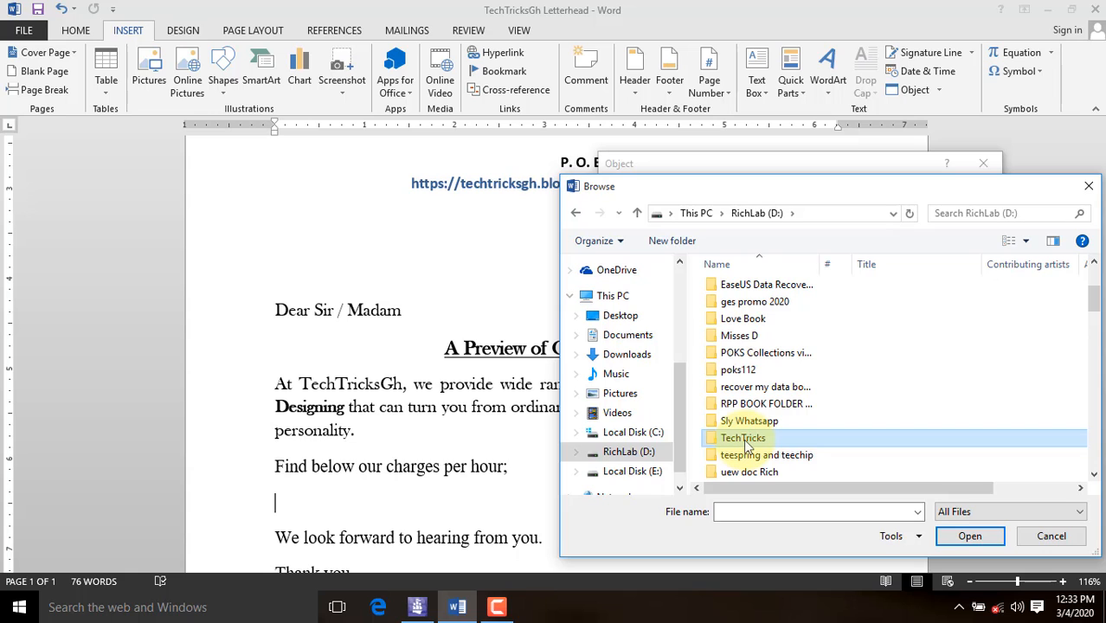
{"action": "double_click", "coordinate": [744, 439]}
{"action": "scroll", "coordinate": [971, 424], "scroll_direction": "down", "scroll_amount": 5}
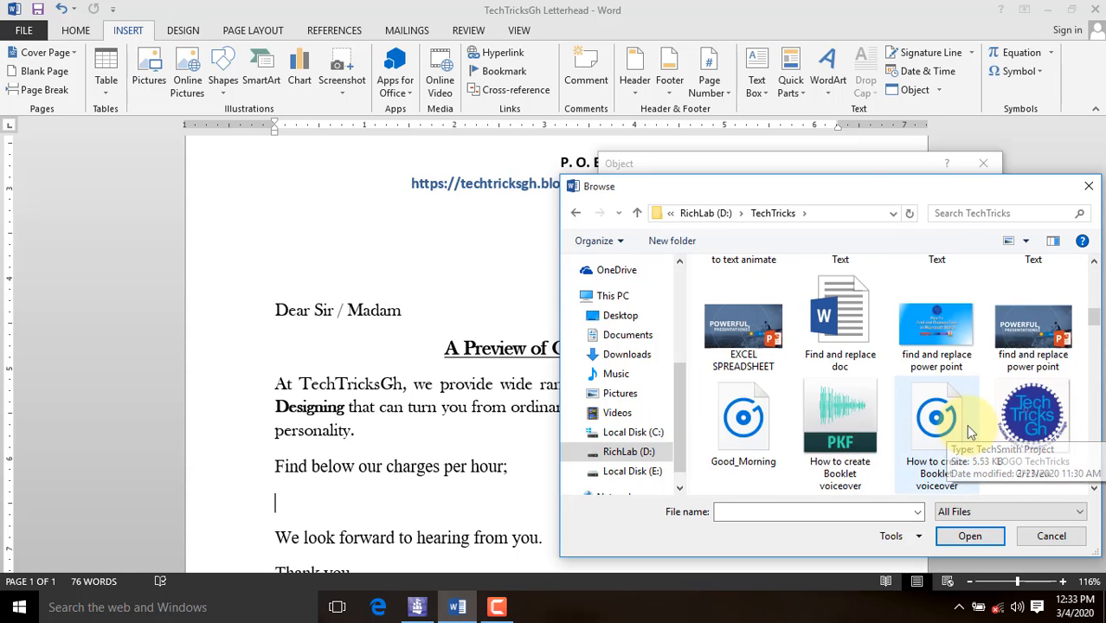
{"action": "scroll", "coordinate": [972, 427], "scroll_direction": "down", "scroll_amount": 15}
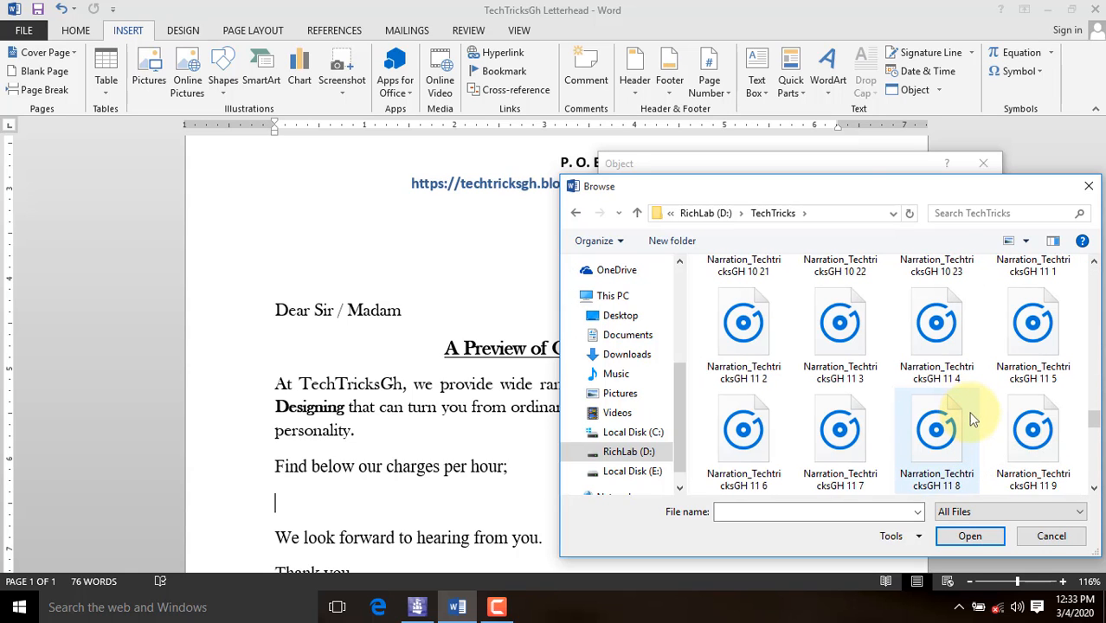
{"action": "scroll", "coordinate": [984, 417], "scroll_direction": "down", "scroll_amount": 3}
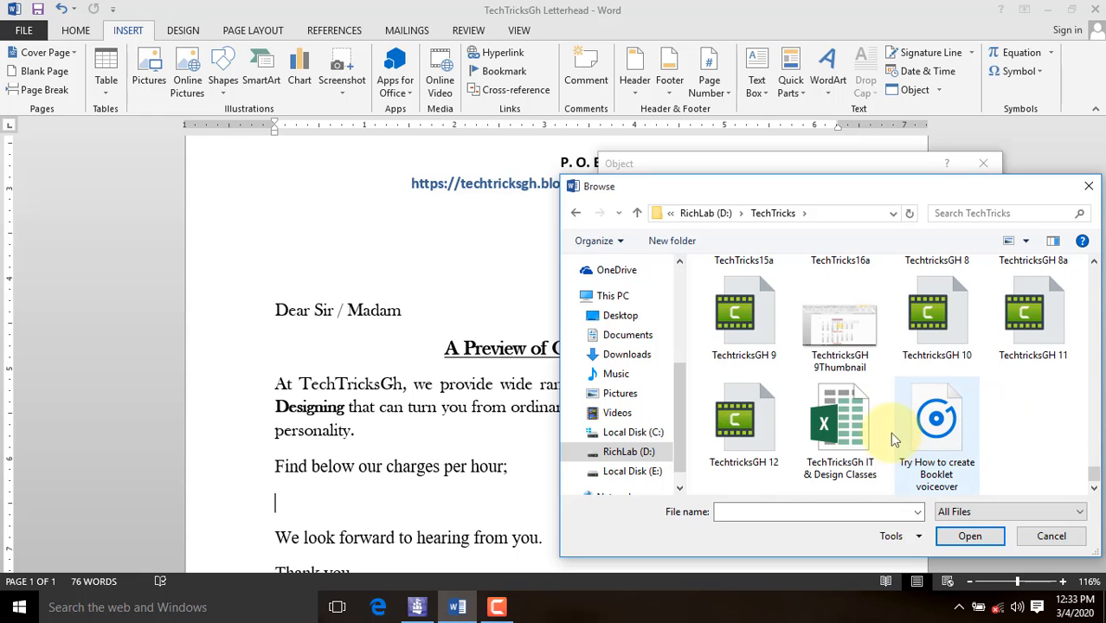
{"action": "left_click", "coordinate": [842, 428]}
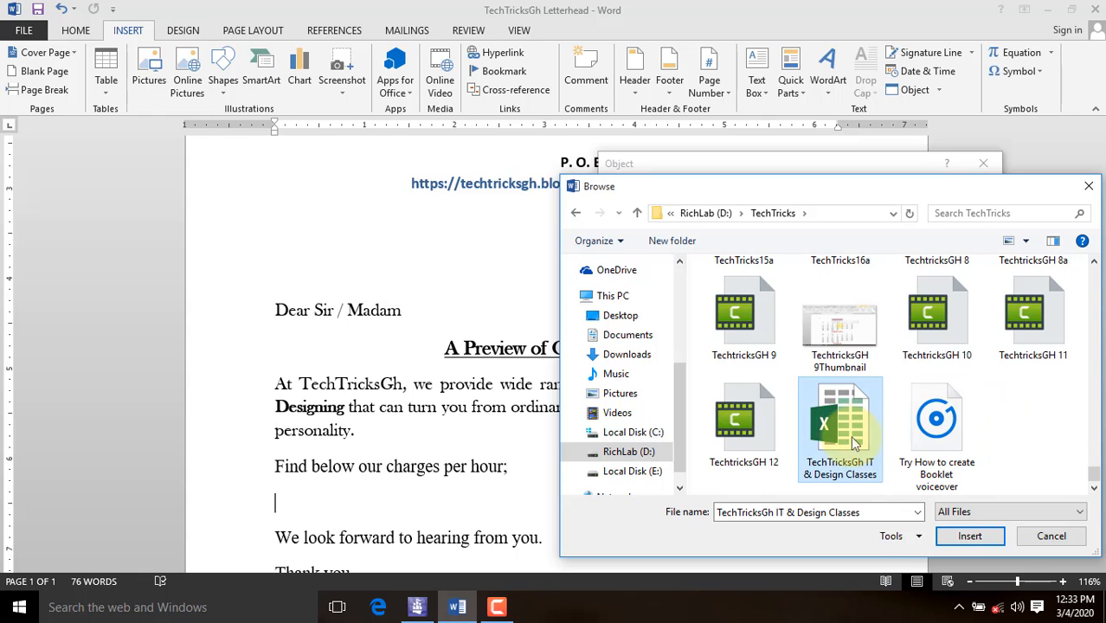
{"action": "left_click", "coordinate": [969, 536]}
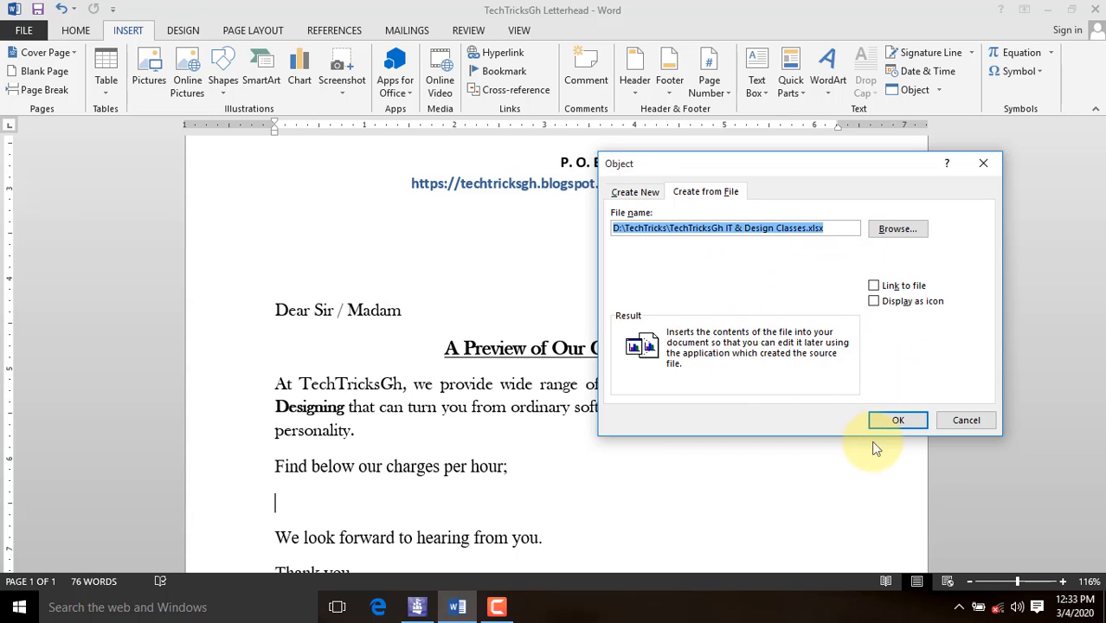
{"action": "left_click", "coordinate": [891, 421]}
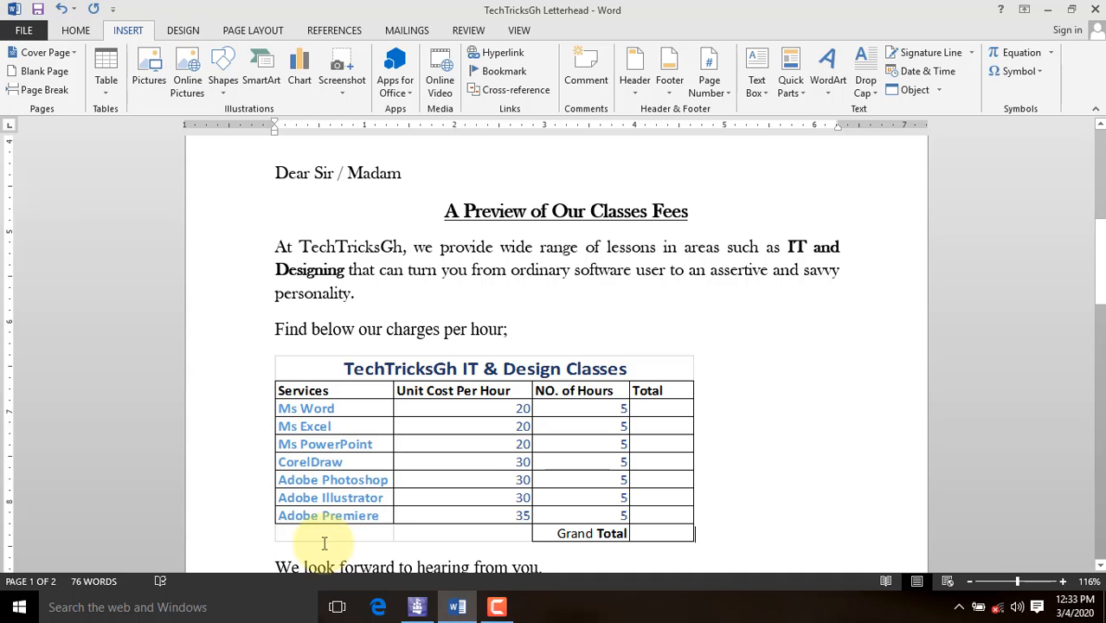
Open the embedded TechTricksGh IT & Design Classes worksheet for editing within the letter
{"action": "left_click", "coordinate": [474, 413]}
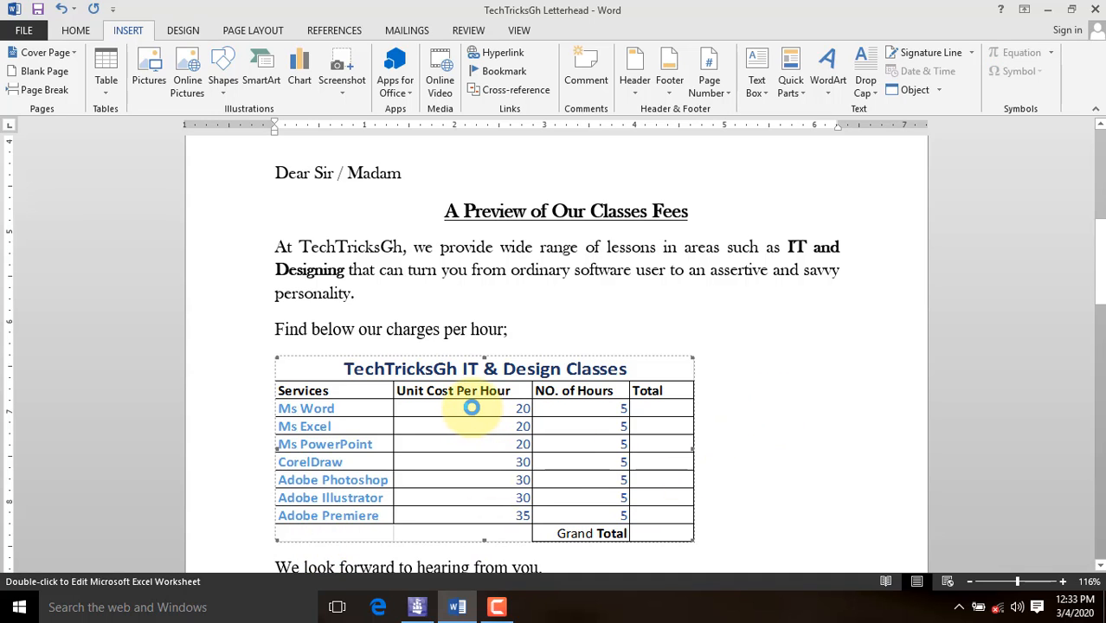
{"action": "double_click", "coordinate": [471, 408]}
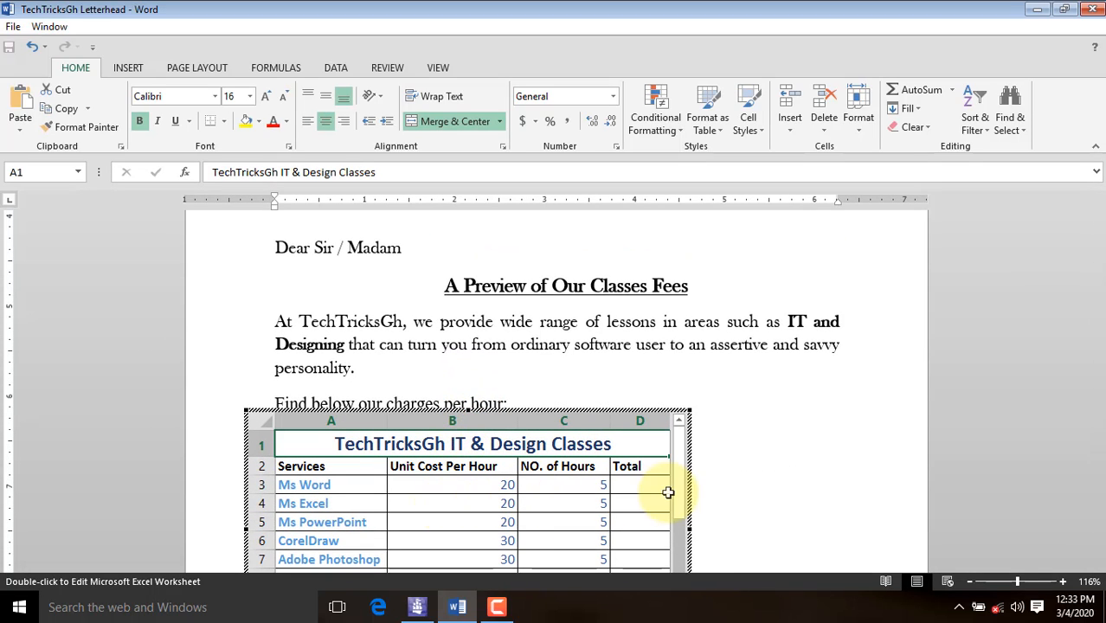
{"action": "scroll", "coordinate": [1095, 368], "scroll_direction": "down", "scroll_amount": 3}
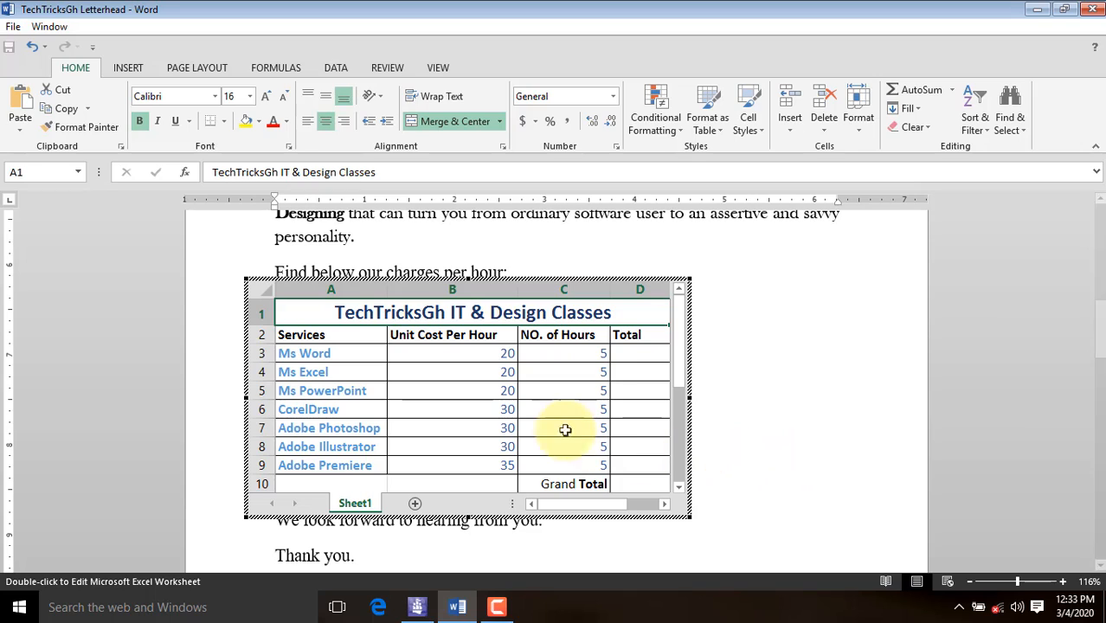
Calculate the Ms Word total in cell D3 with the formula =B3*C3
{"action": "left_click", "coordinate": [642, 355]}
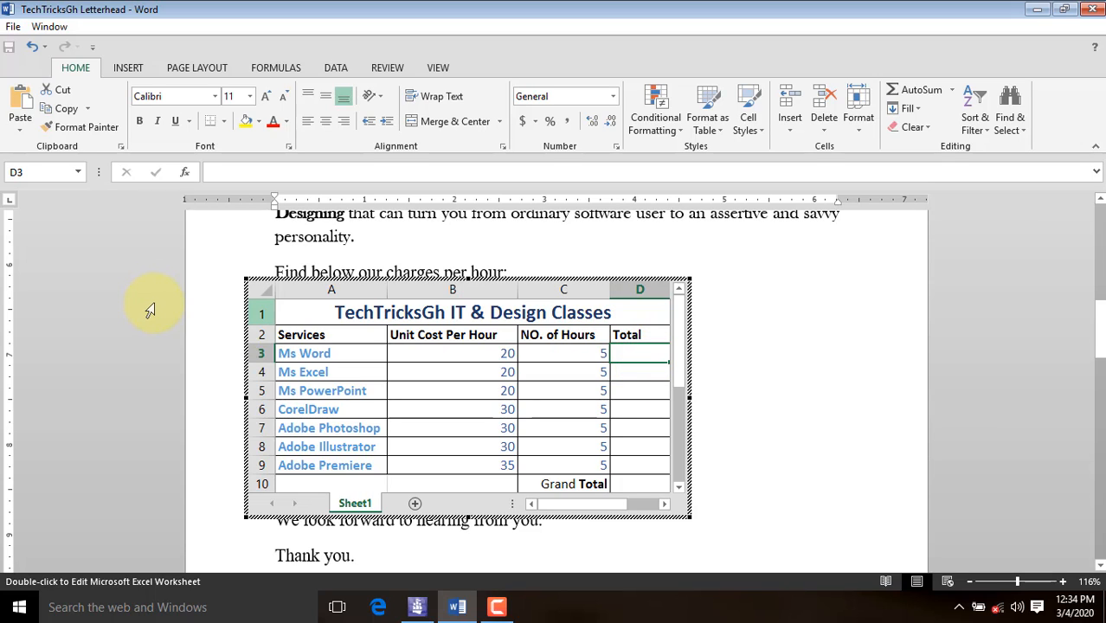
{"action": "type", "text": "="}
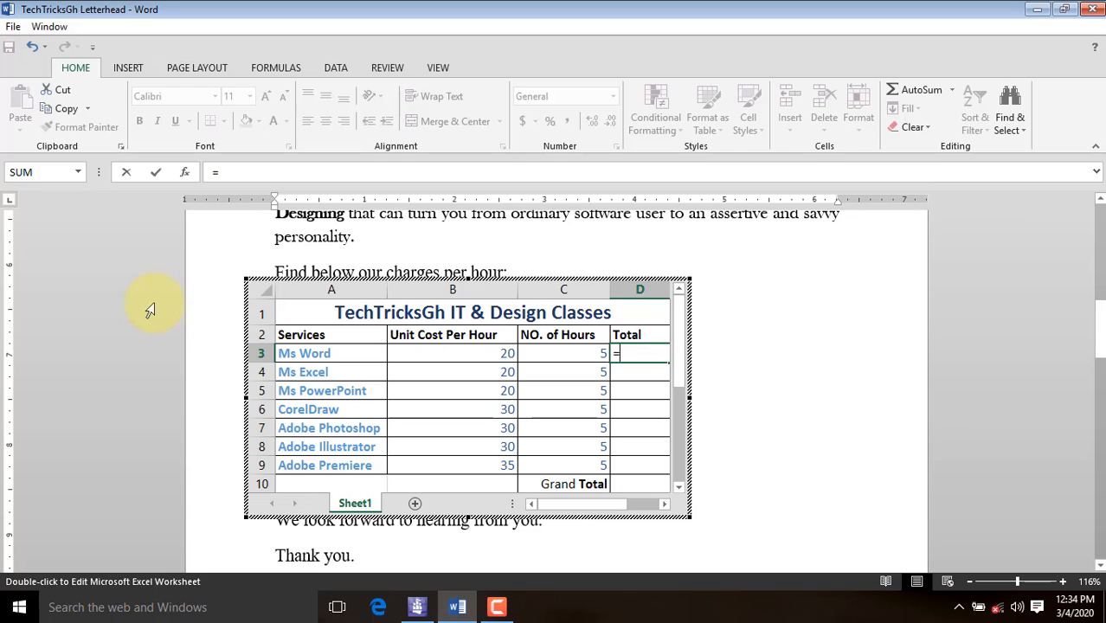
{"action": "left_click", "coordinate": [448, 353]}
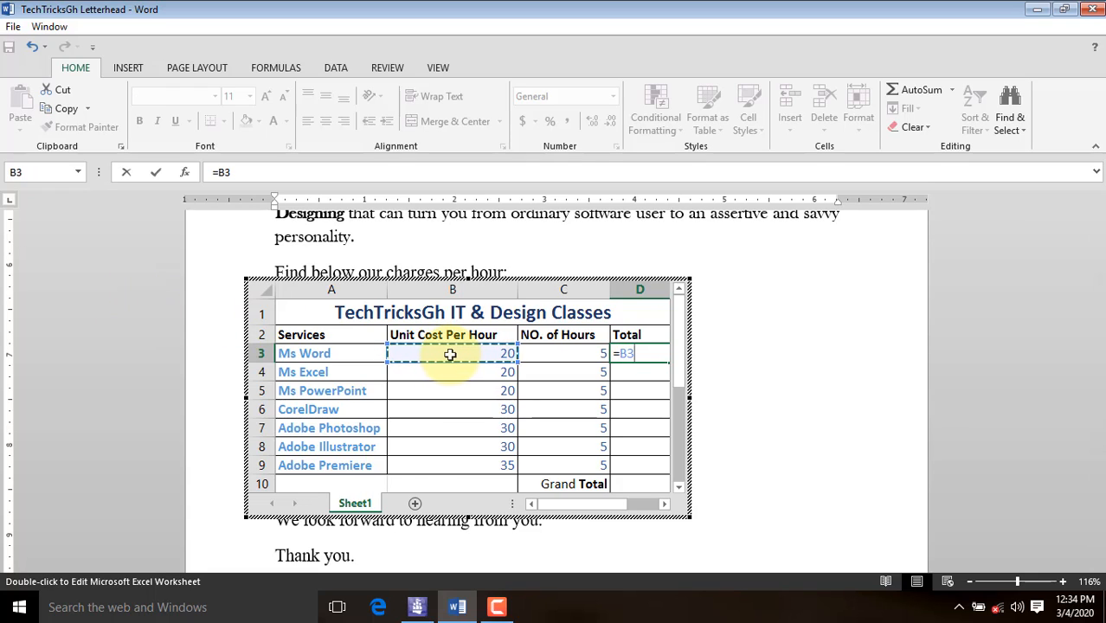
{"action": "type", "text": "*"}
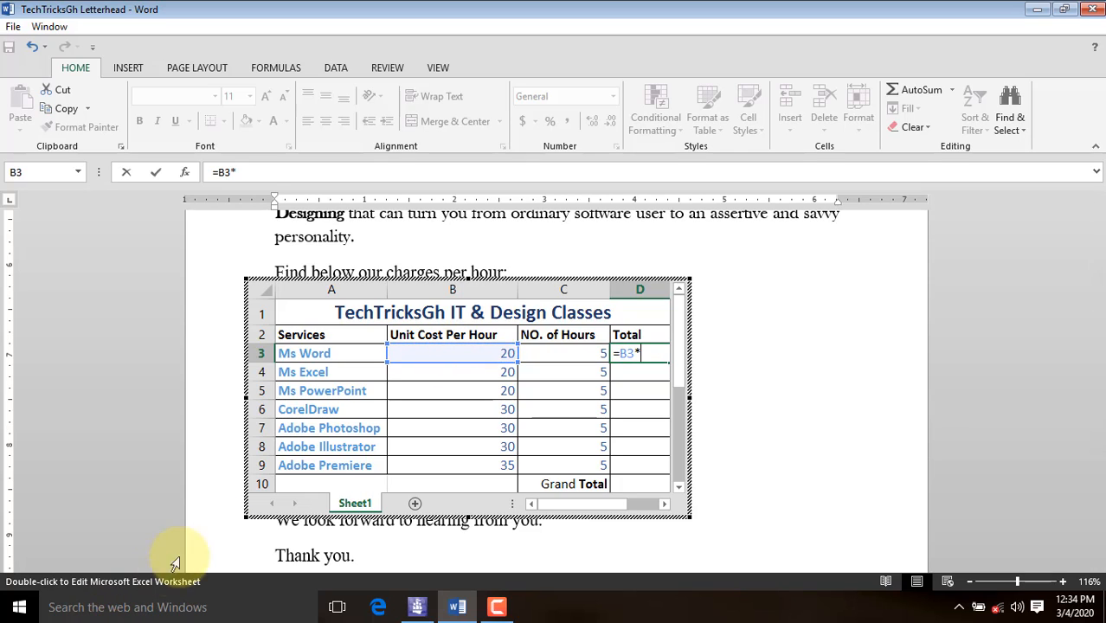
{"action": "left_click", "coordinate": [575, 352]}
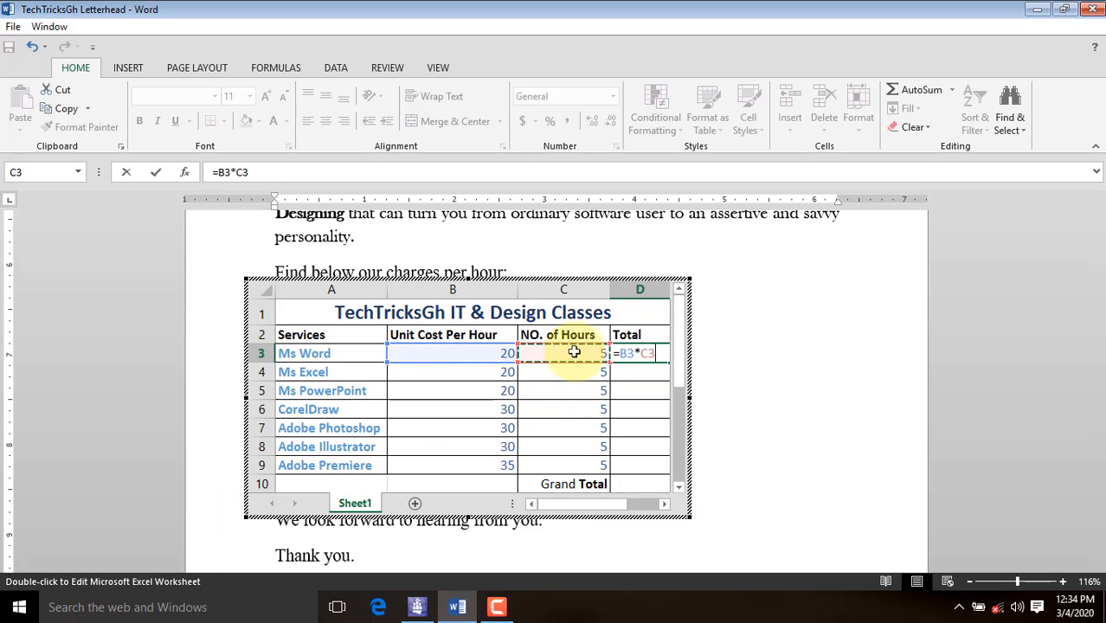
{"action": "key", "text": "Return"}
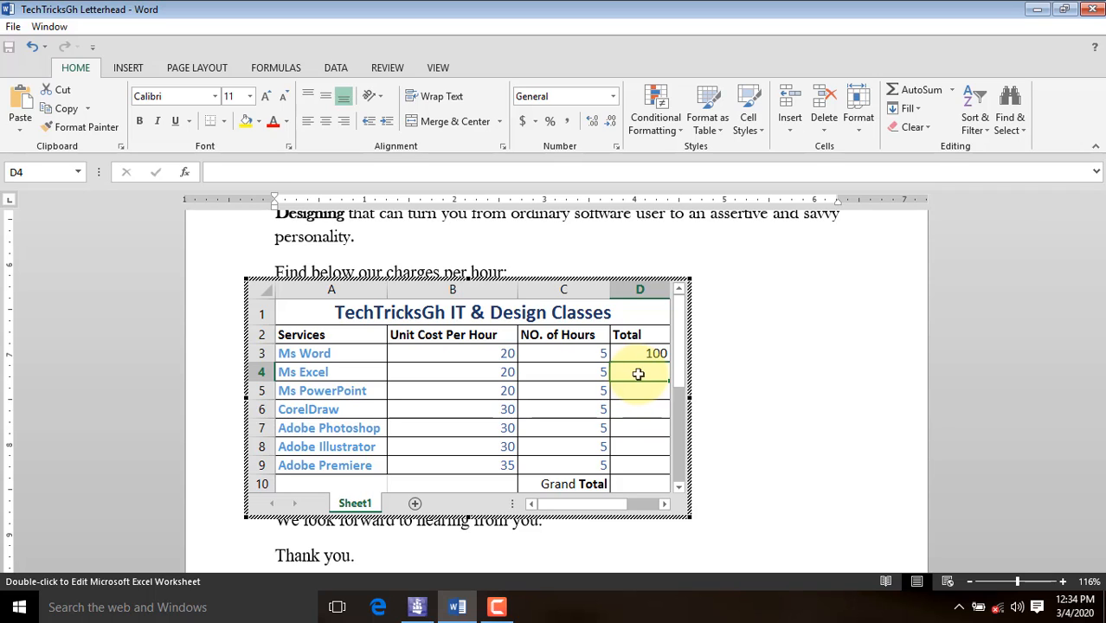
Calculate the Ms Excel total in cell D4 with the formula =B4*C4
{"action": "type", "text": "="}
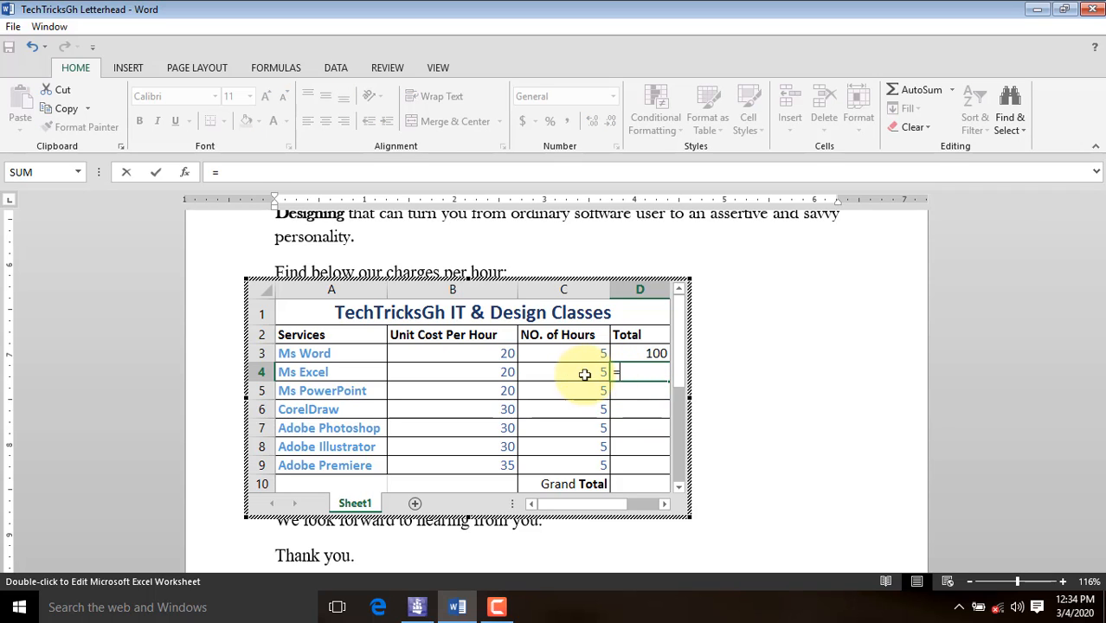
{"action": "left_click", "coordinate": [506, 372]}
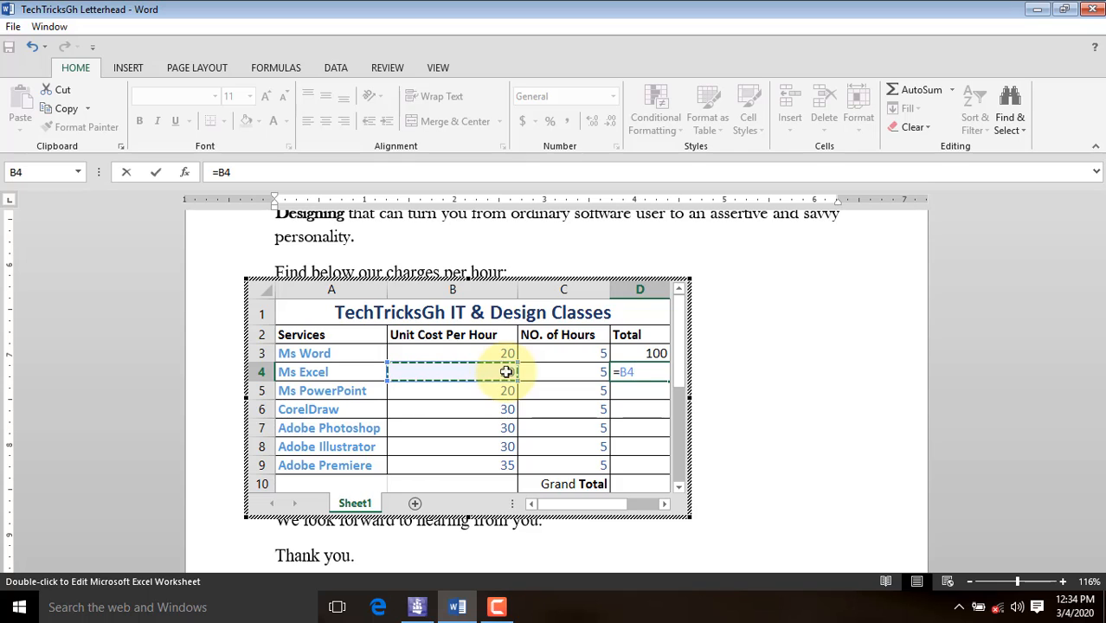
{"action": "left_click", "coordinate": [234, 172]}
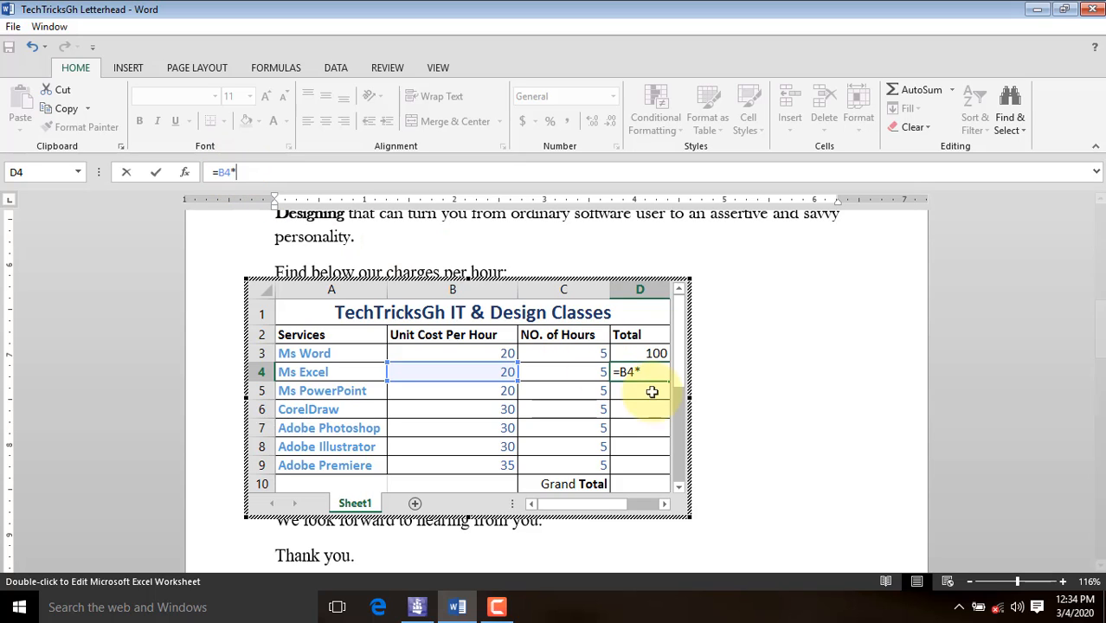
{"action": "left_click", "coordinate": [589, 370]}
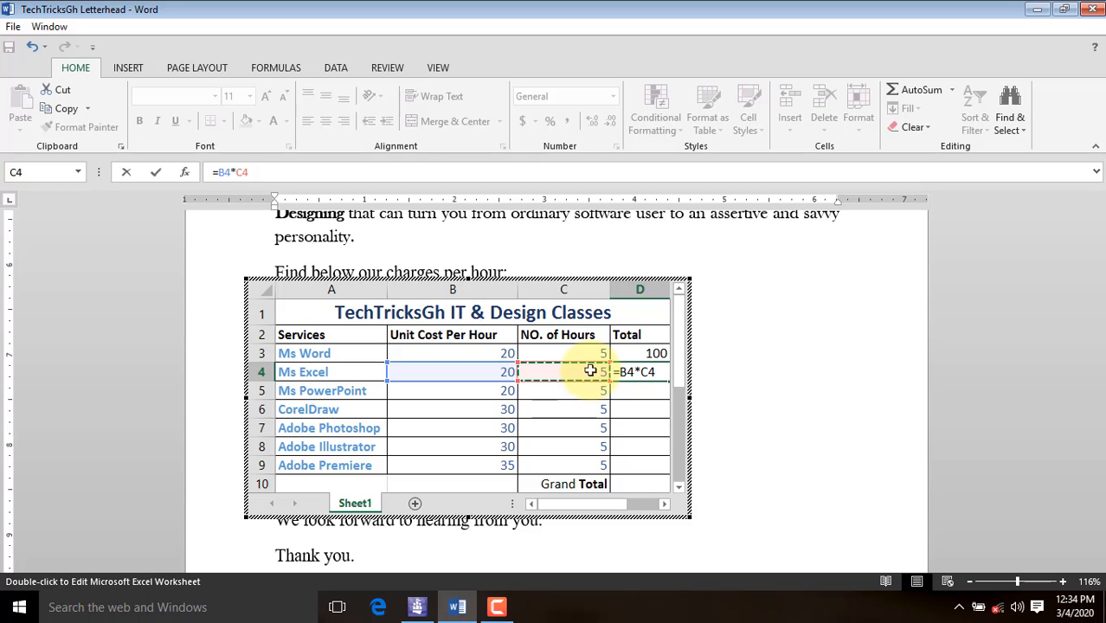
{"action": "key", "text": "Return"}
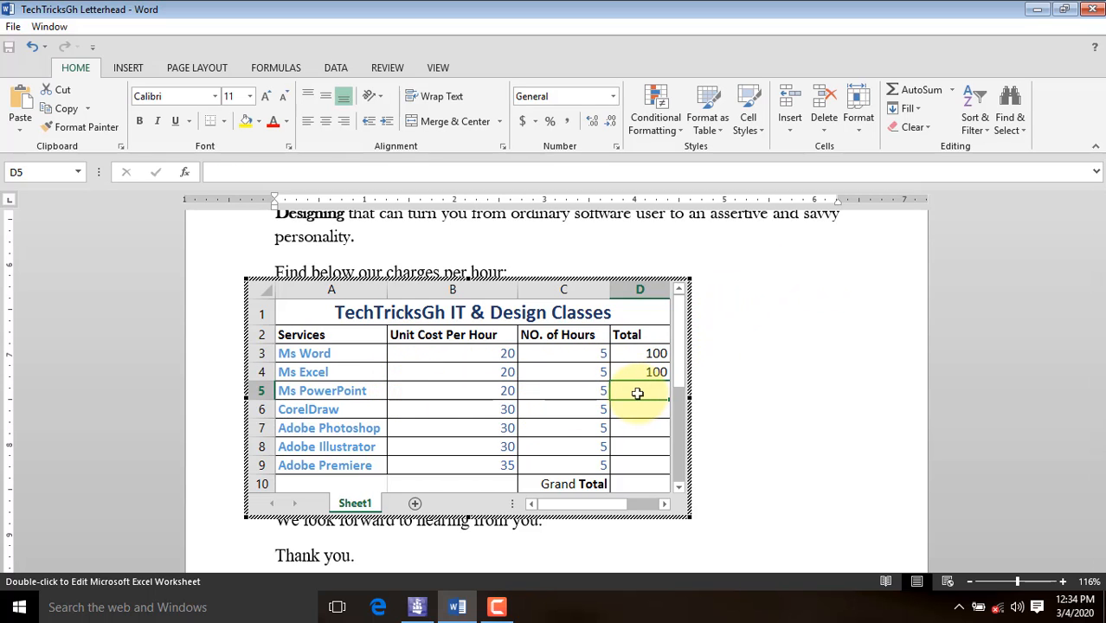
Calculate the Ms PowerPoint total in cell D5 with the formula =B5*C5
{"action": "type", "text": "="}
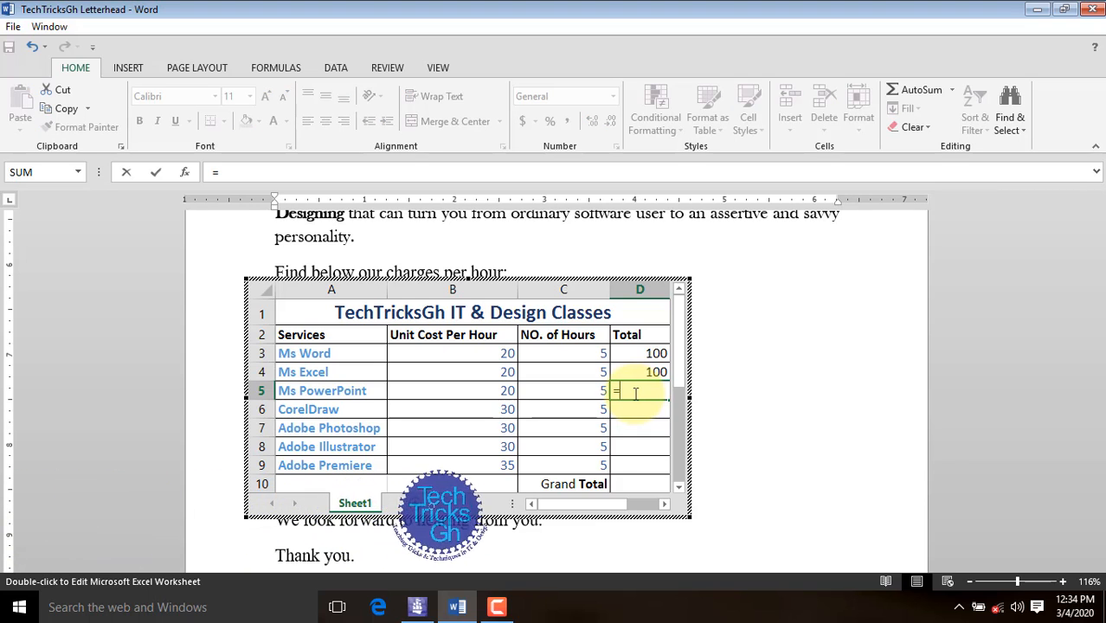
{"action": "left_click", "coordinate": [494, 394]}
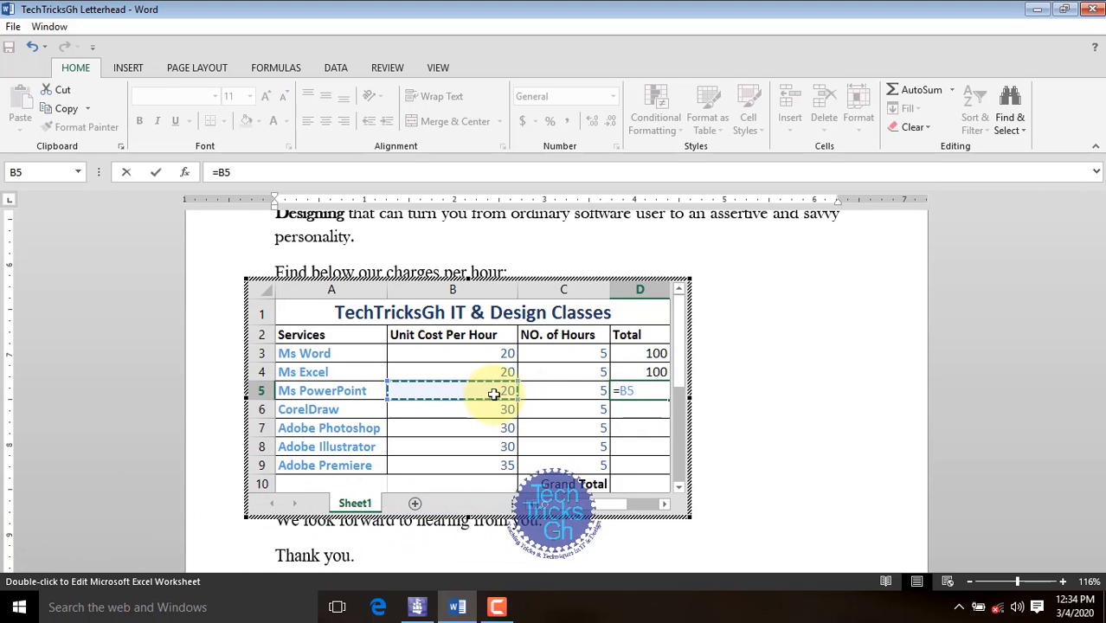
{"action": "left_click", "coordinate": [234, 172]}
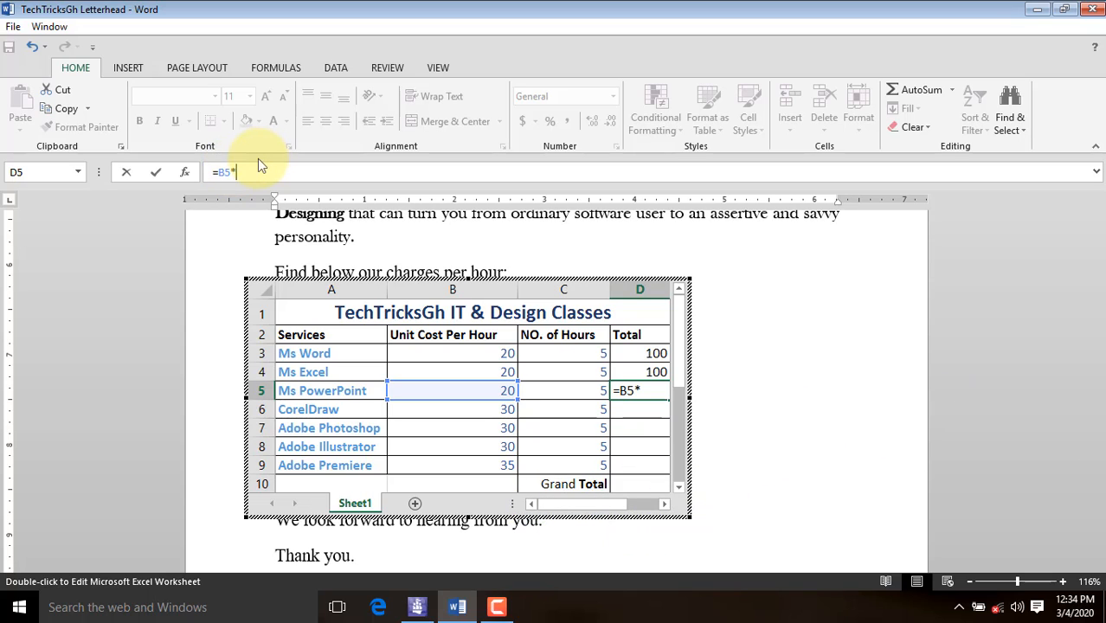
{"action": "left_click", "coordinate": [551, 395]}
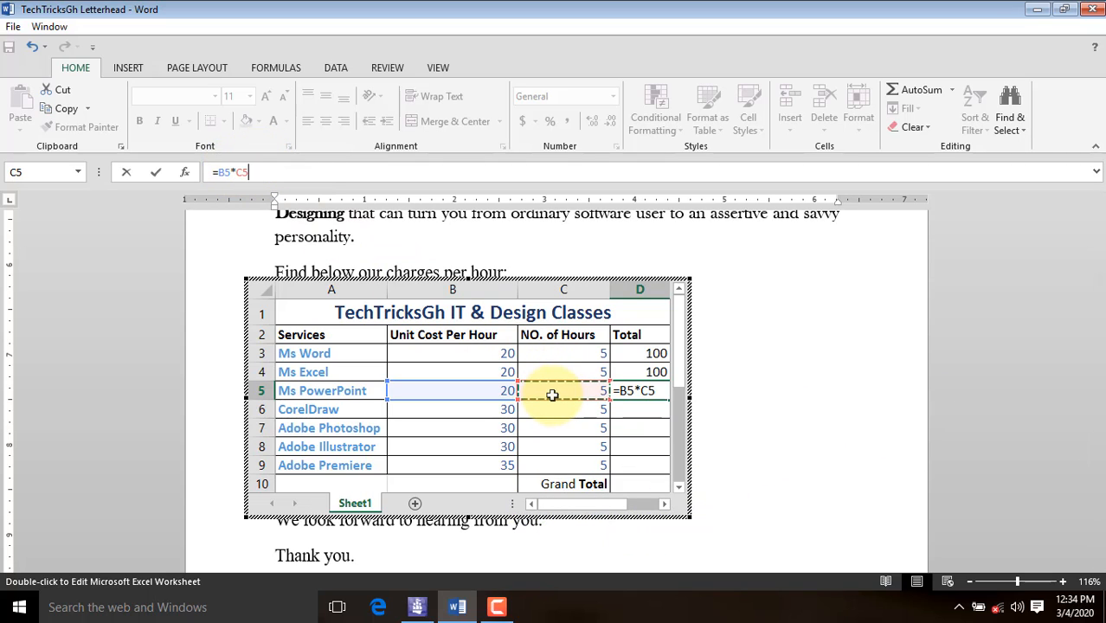
{"action": "key", "text": "Return"}
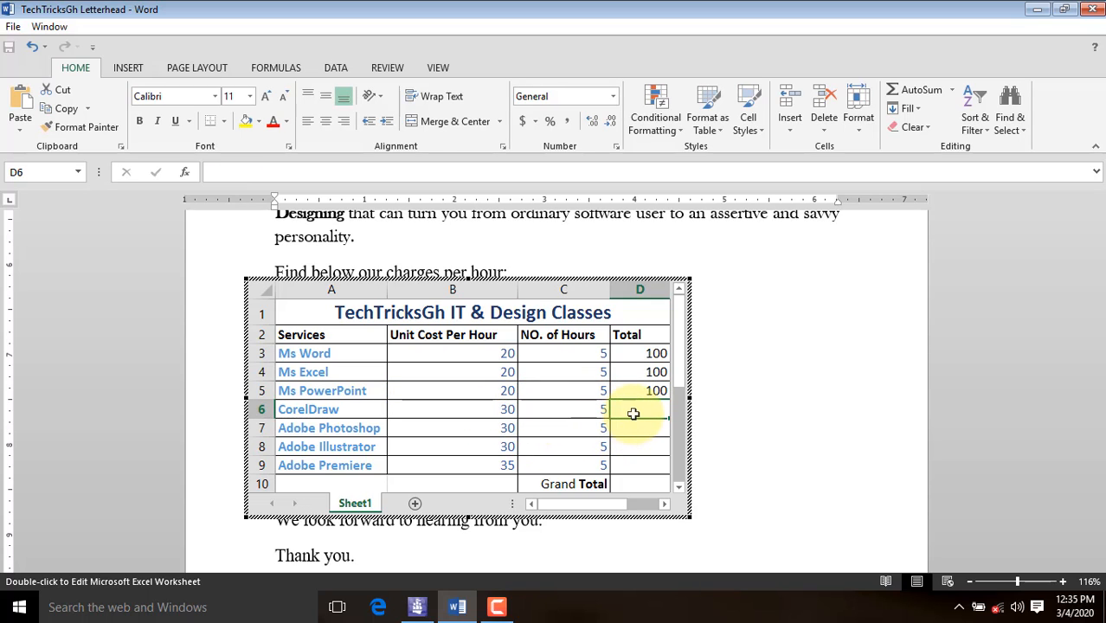
Calculate the CorelDraw total in cell D6 with the formula =B6*C6
{"action": "type", "text": "="}
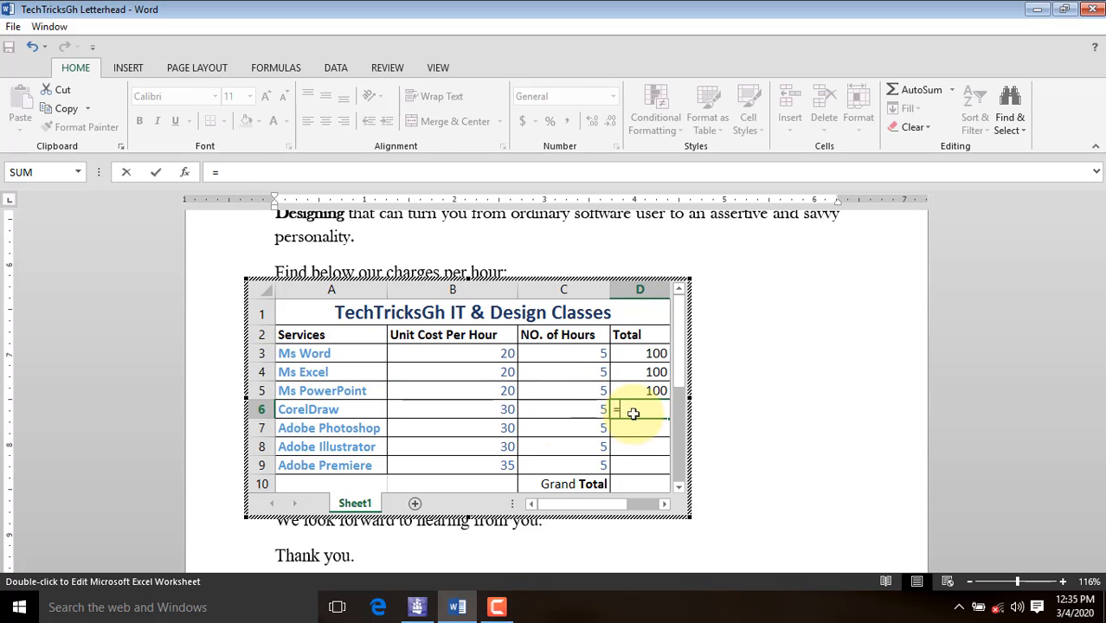
{"action": "left_click", "coordinate": [502, 408]}
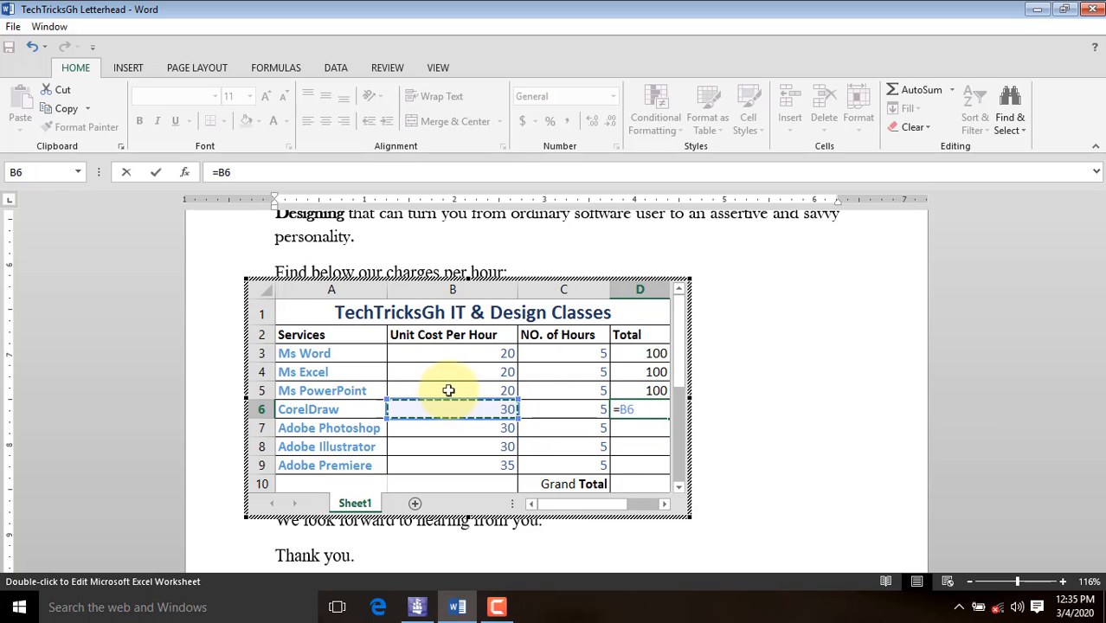
{"action": "left_click", "coordinate": [230, 174]}
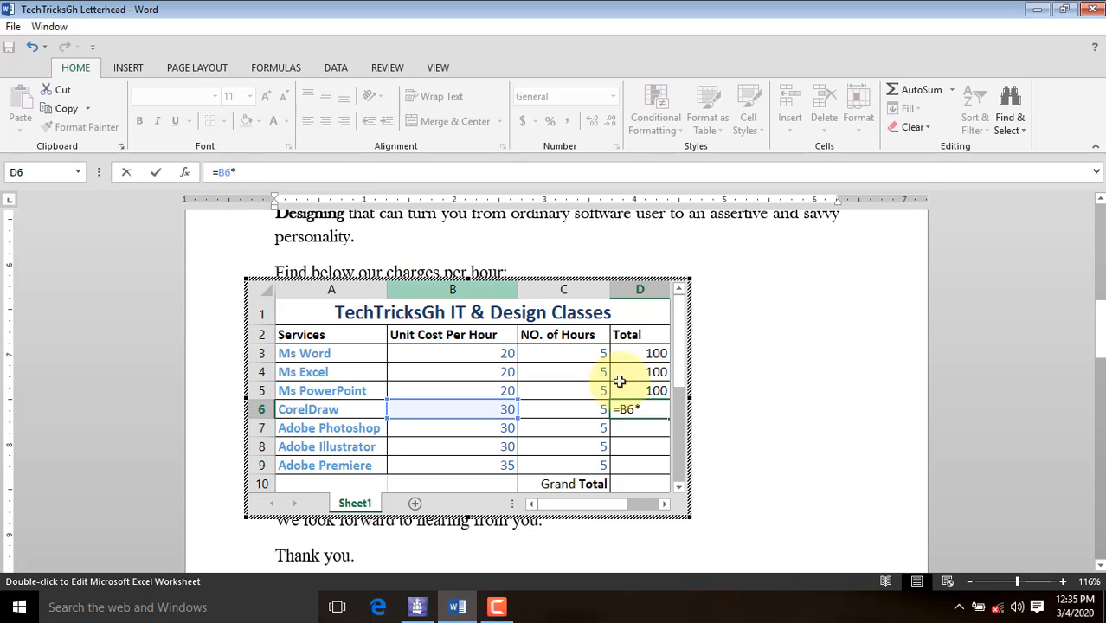
{"action": "left_click", "coordinate": [583, 409]}
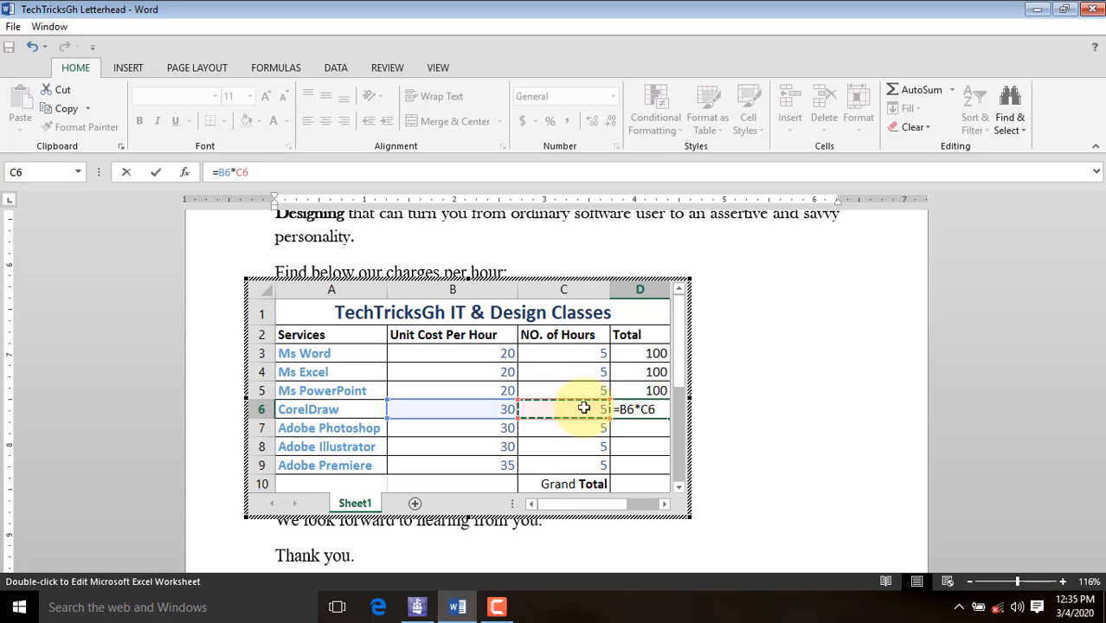
{"action": "key", "text": "Return"}
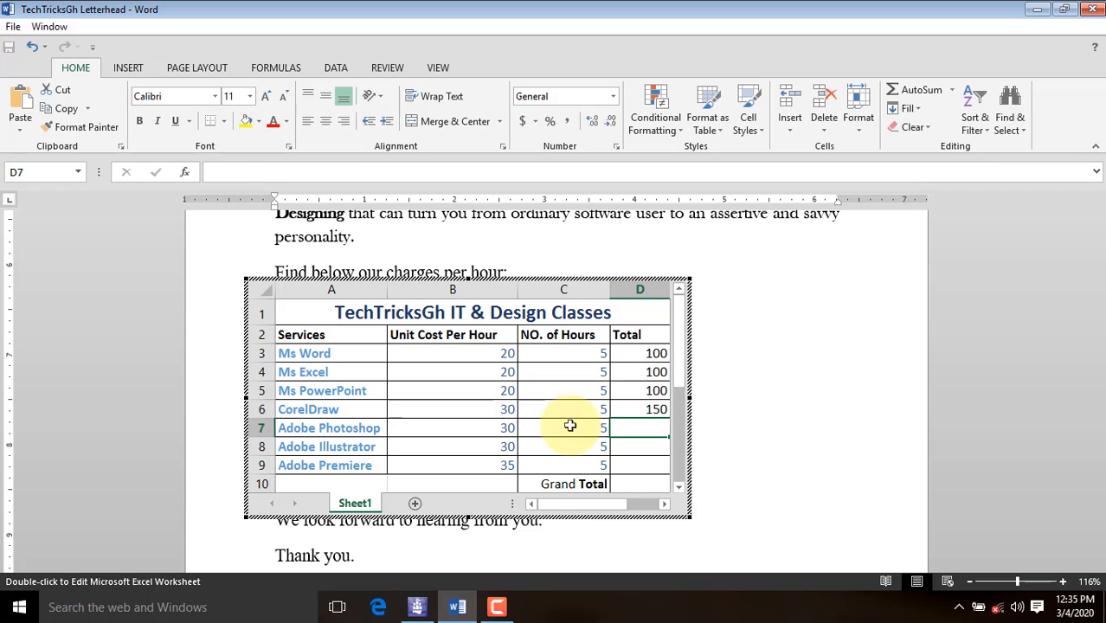
Calculate the Adobe Photoshop total in cell D7 with the formula =B7*C7
{"action": "type", "text": "="}
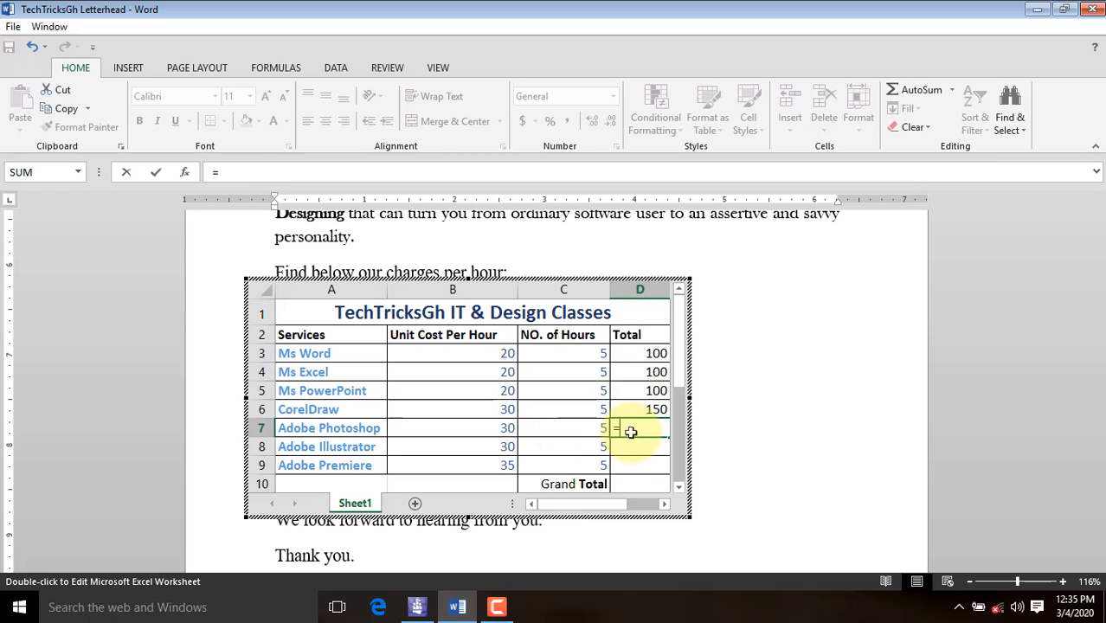
{"action": "left_click", "coordinate": [506, 428]}
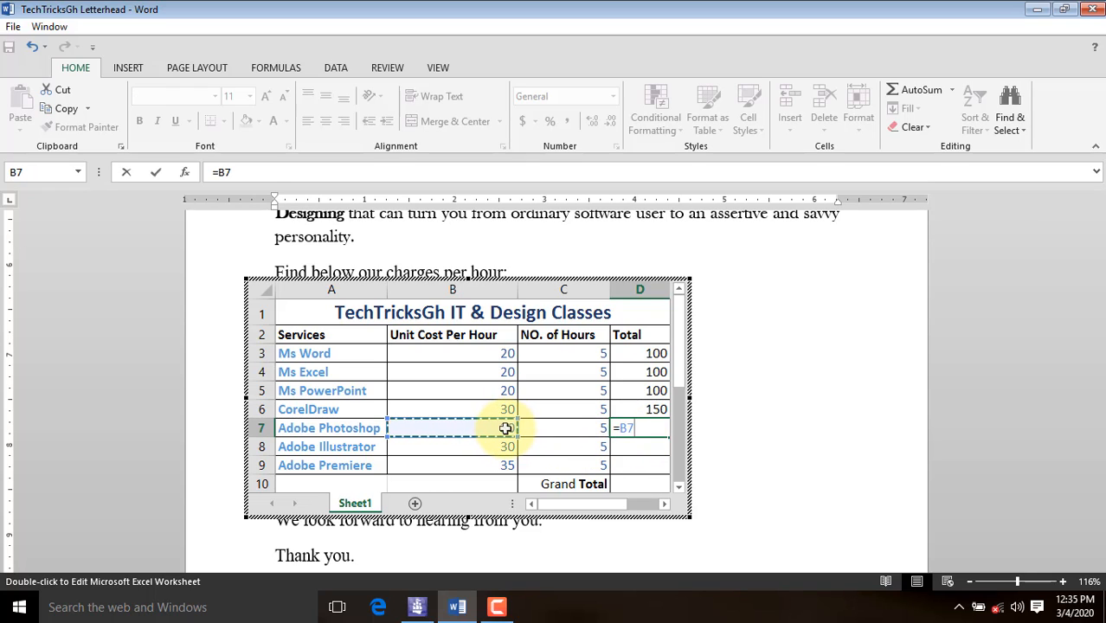
{"action": "left_click", "coordinate": [233, 173]}
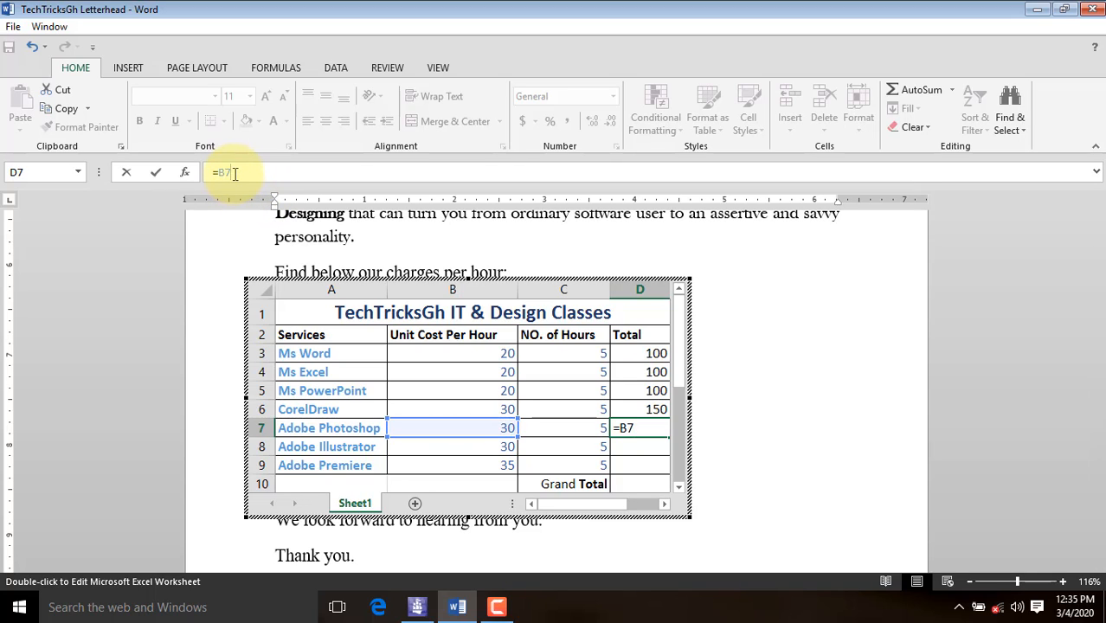
{"action": "type", "text": "*"}
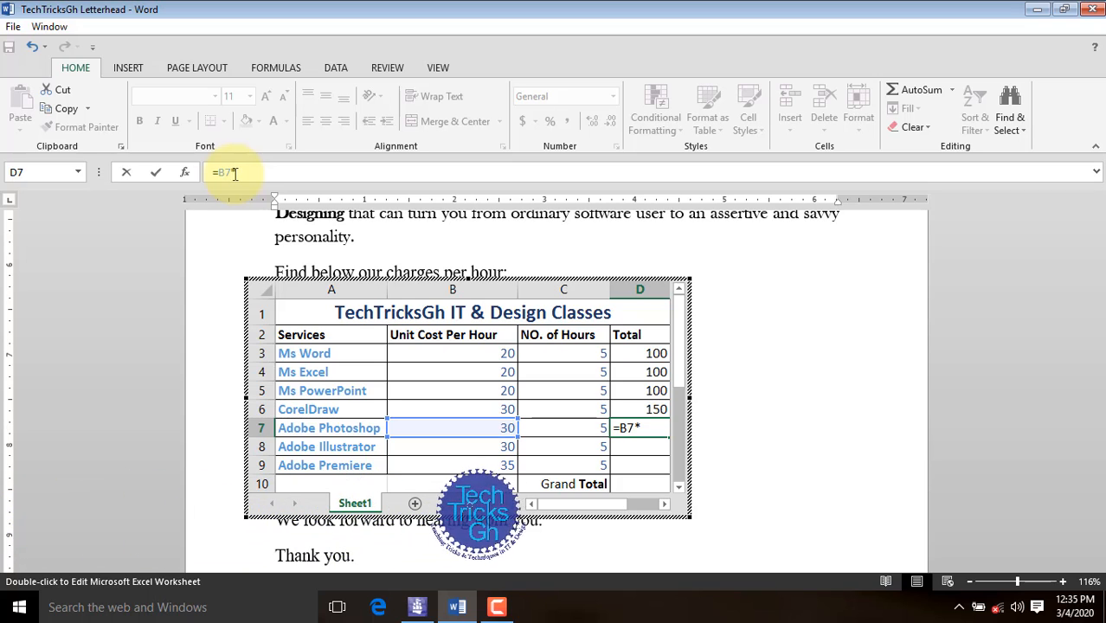
{"action": "left_click", "coordinate": [575, 430]}
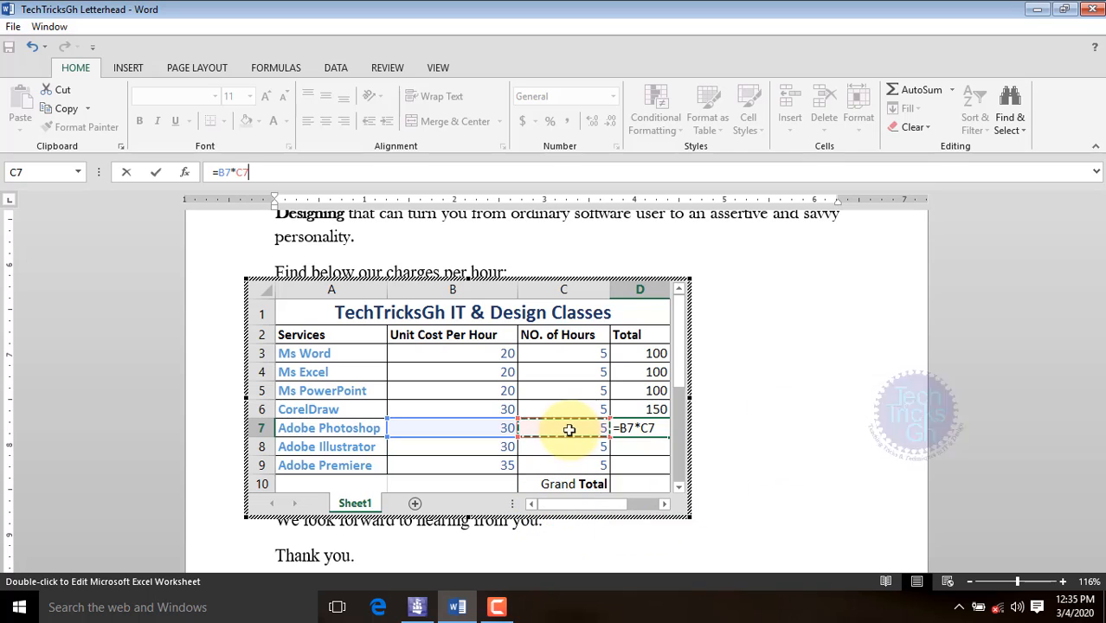
{"action": "key", "text": "Return"}
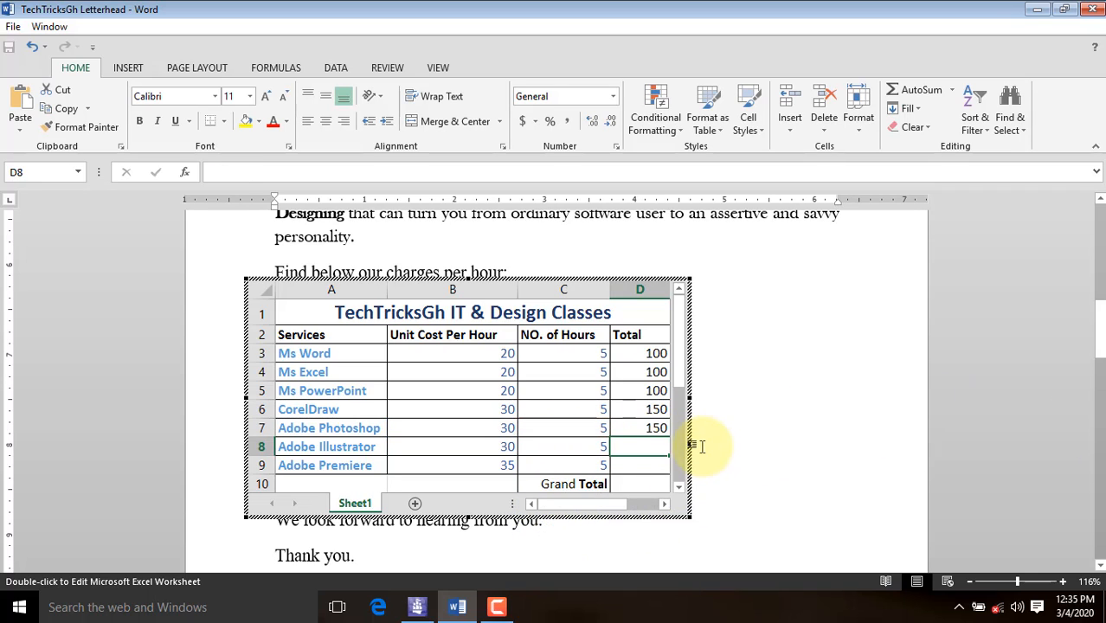
Calculate the Adobe Illustrator total in cell D8 with the formula =B8*C8
{"action": "type", "text": "="}
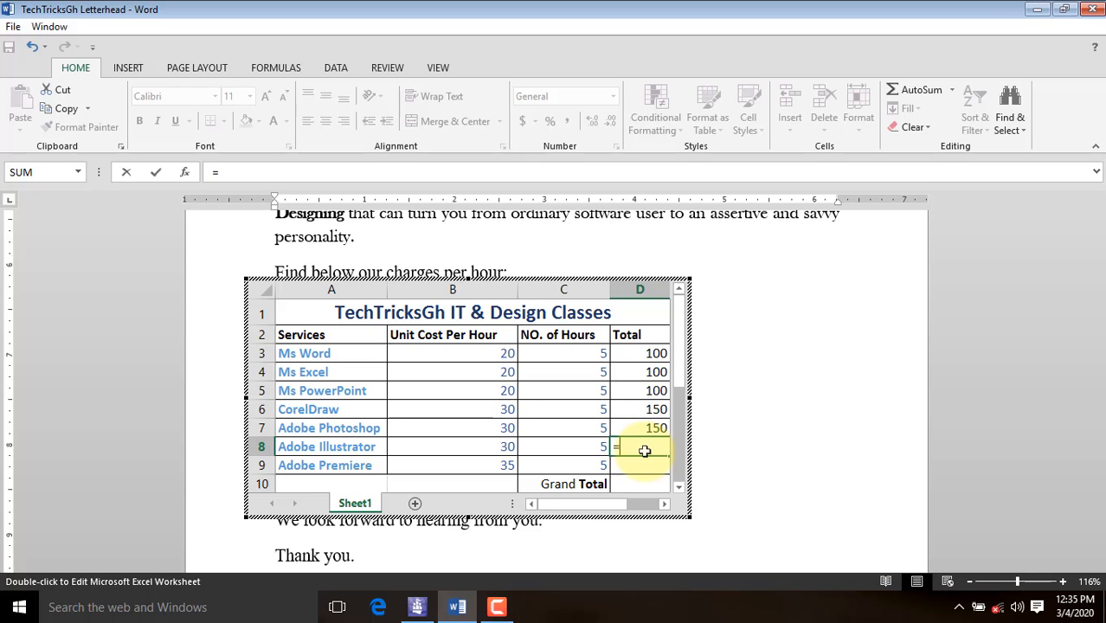
{"action": "left_click", "coordinate": [501, 447]}
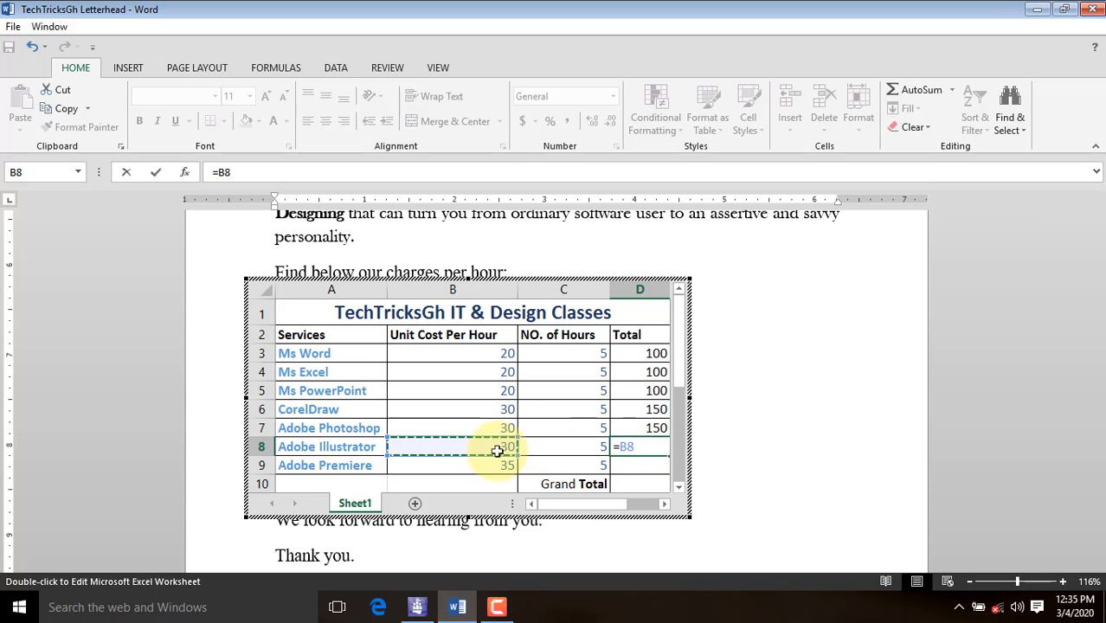
{"action": "left_click", "coordinate": [242, 178]}
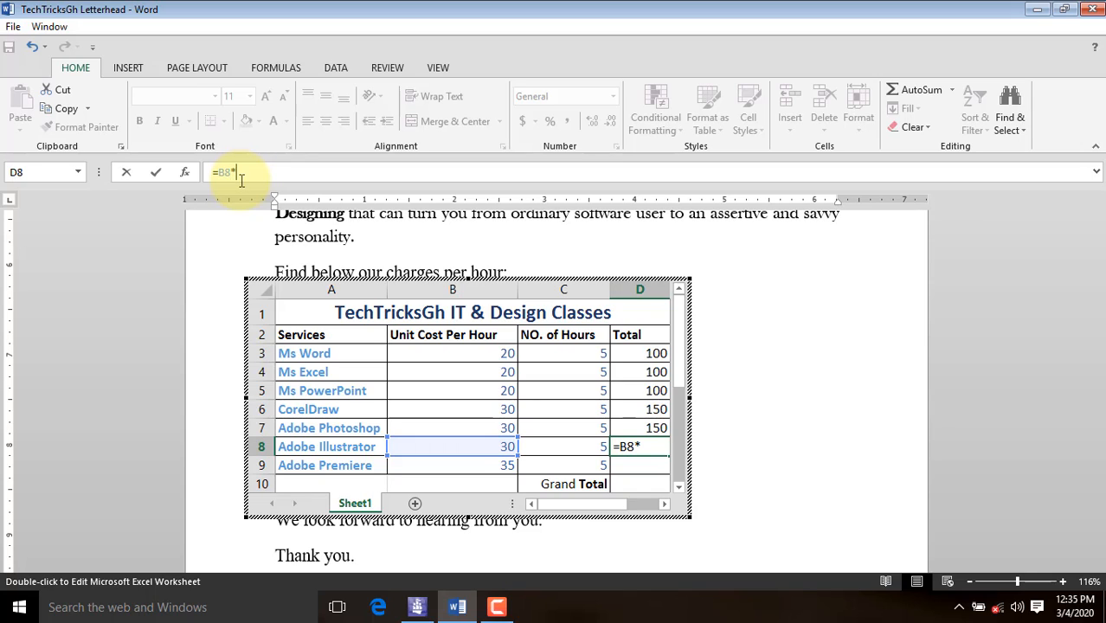
{"action": "left_click", "coordinate": [570, 448]}
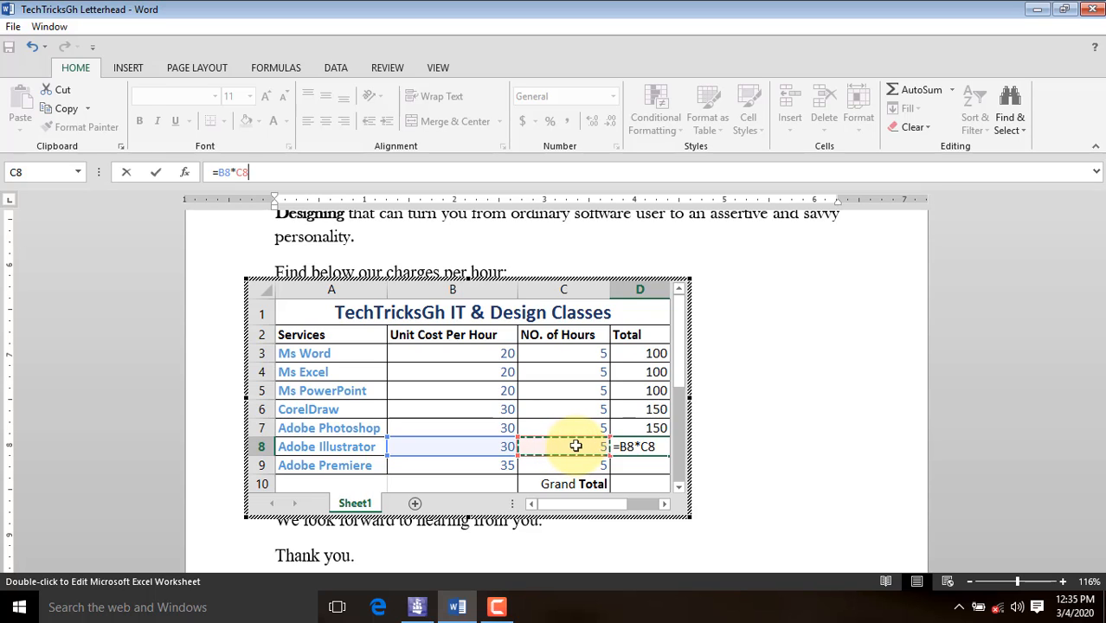
{"action": "key", "text": "Return"}
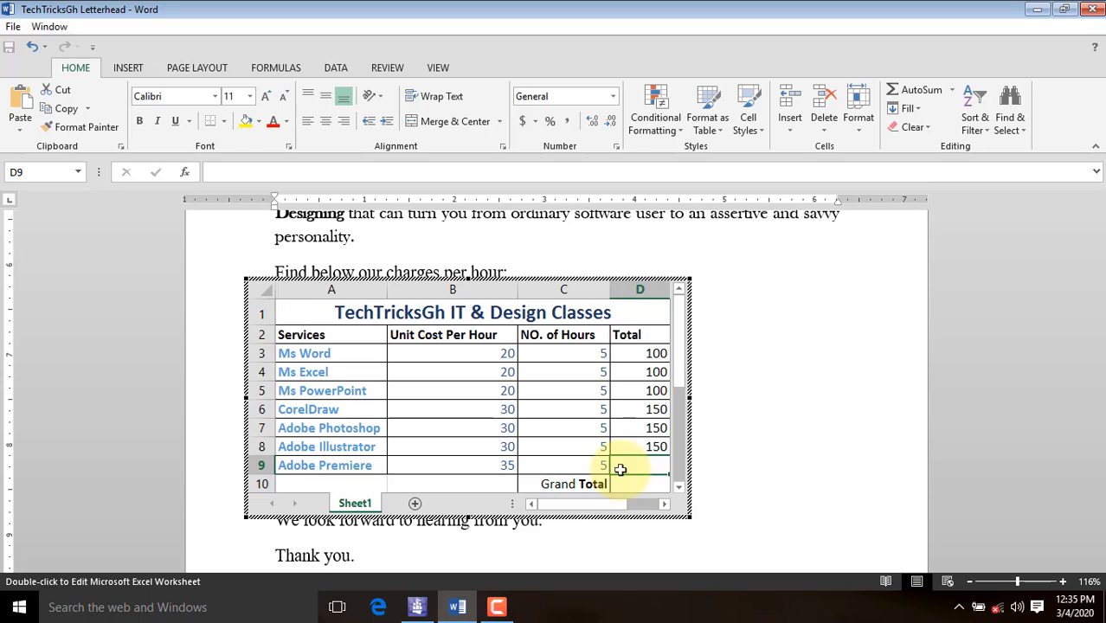
Calculate the Adobe Premiere total in cell D9 with the formula =B9*C9
{"action": "type", "text": "="}
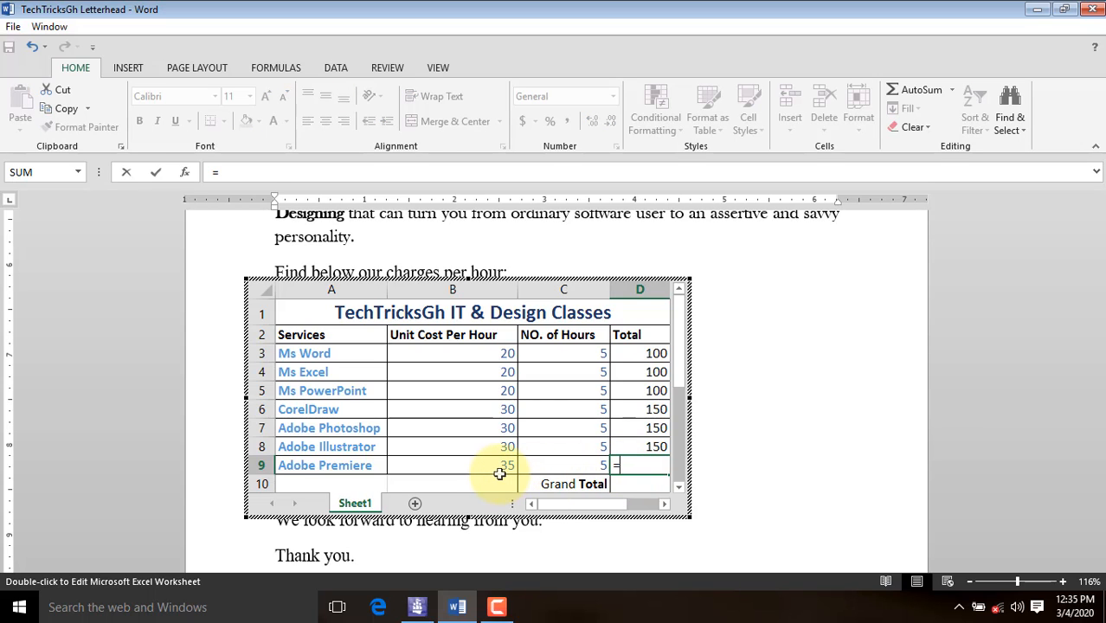
{"action": "left_click", "coordinate": [498, 467]}
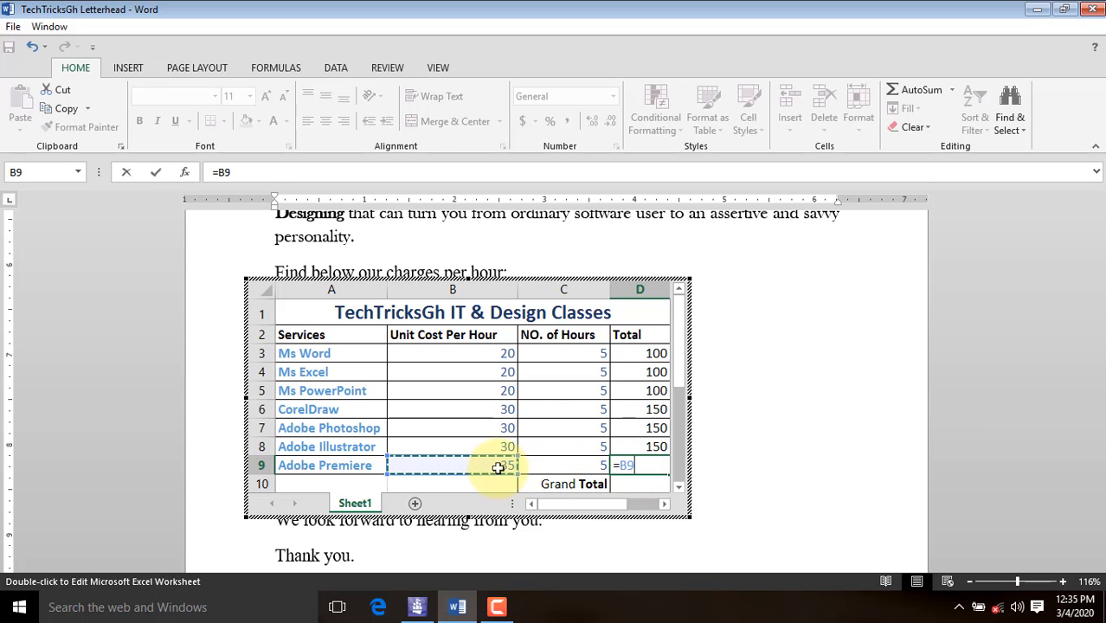
{"action": "left_click", "coordinate": [234, 176]}
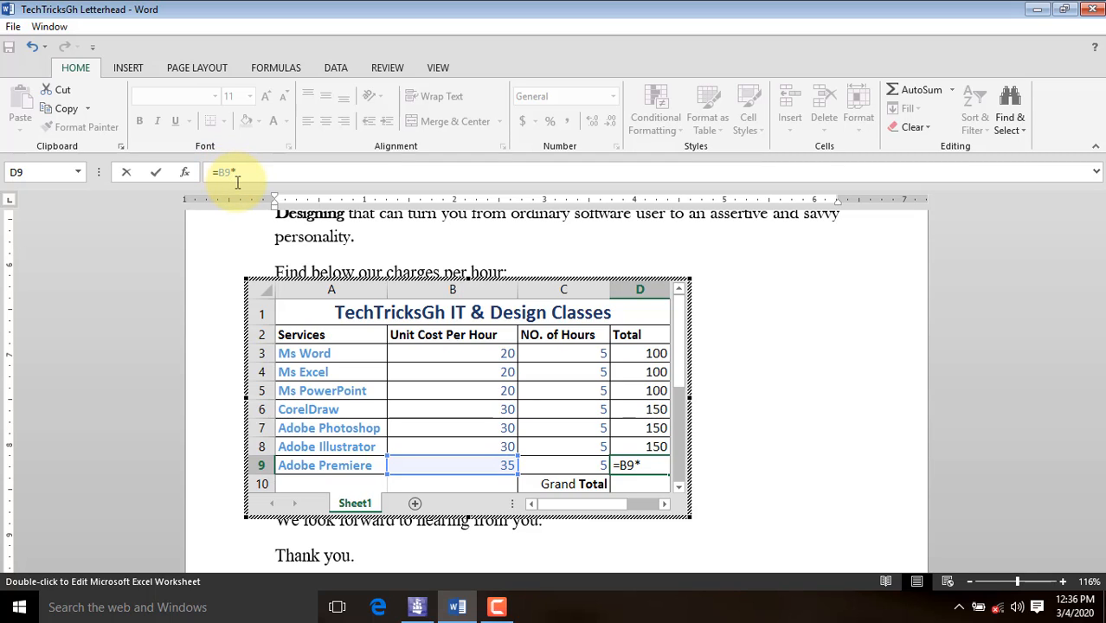
{"action": "left_click", "coordinate": [580, 470]}
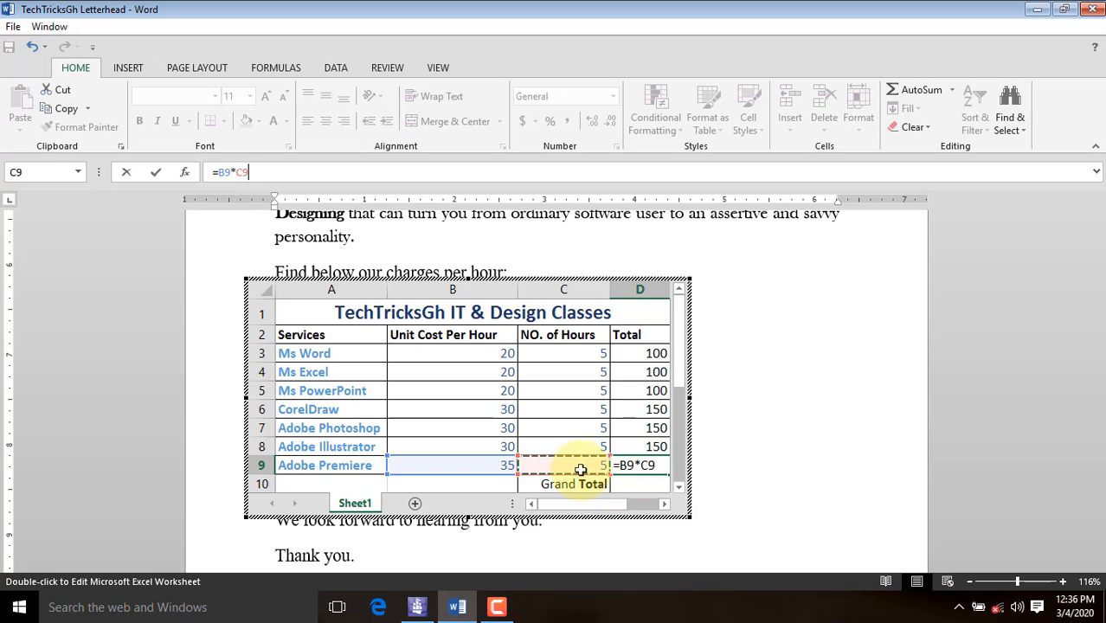
{"action": "key", "text": "Return"}
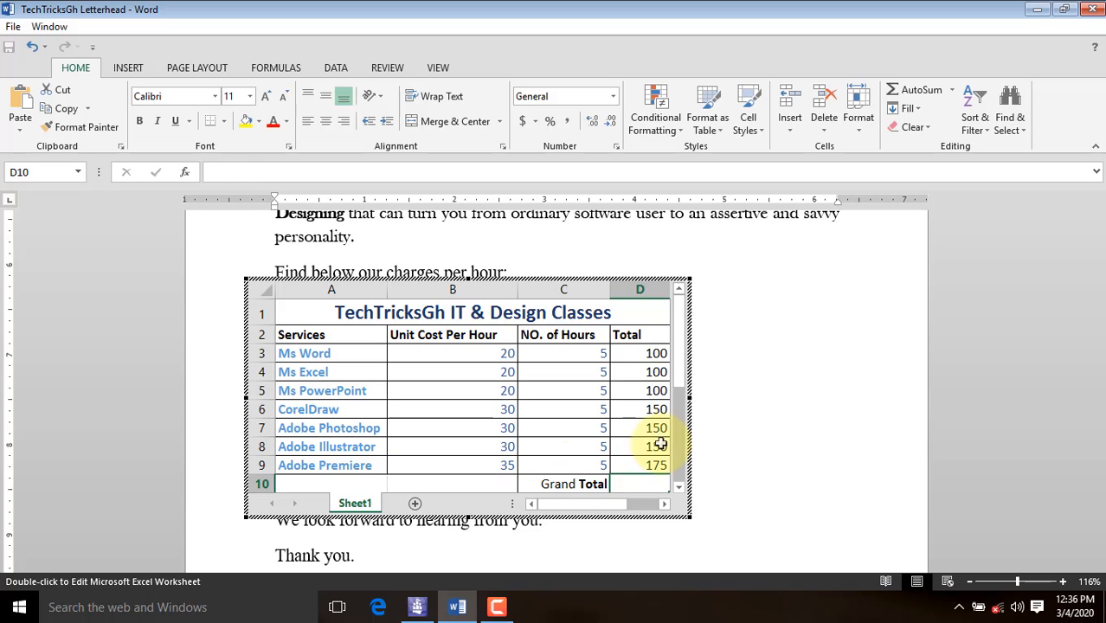
Add up the service totals in D3:D9 with AutoSum as the grand total in D10, and return to the letter
{"action": "left_click_drag", "start_coordinate": [682, 381], "coordinate": [683, 383]}
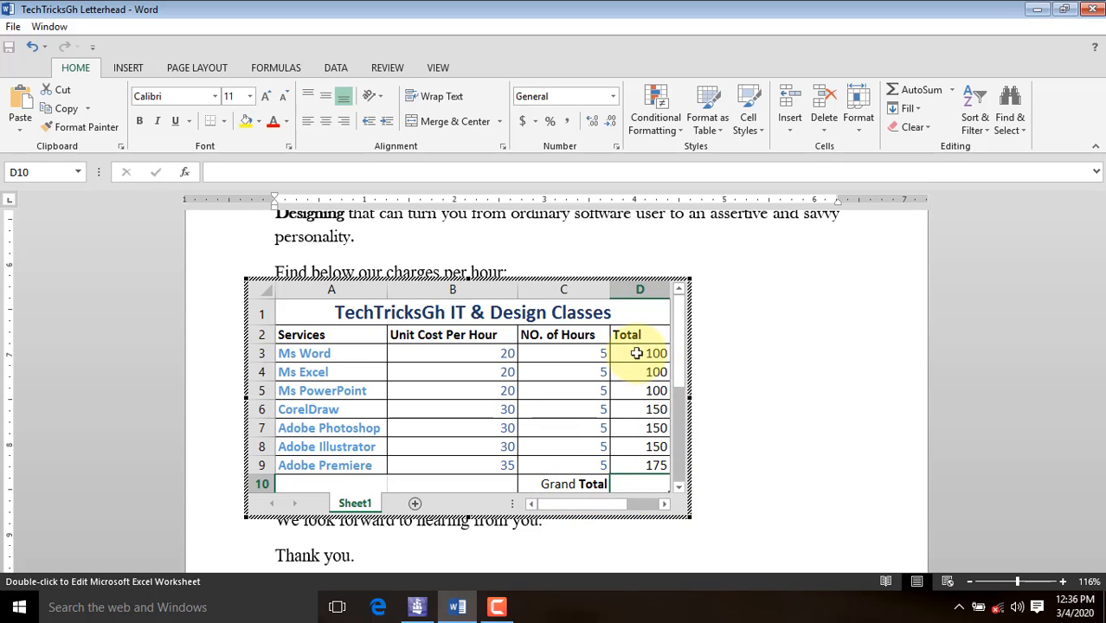
{"action": "left_click_drag", "start_coordinate": [636, 353], "coordinate": [654, 463]}
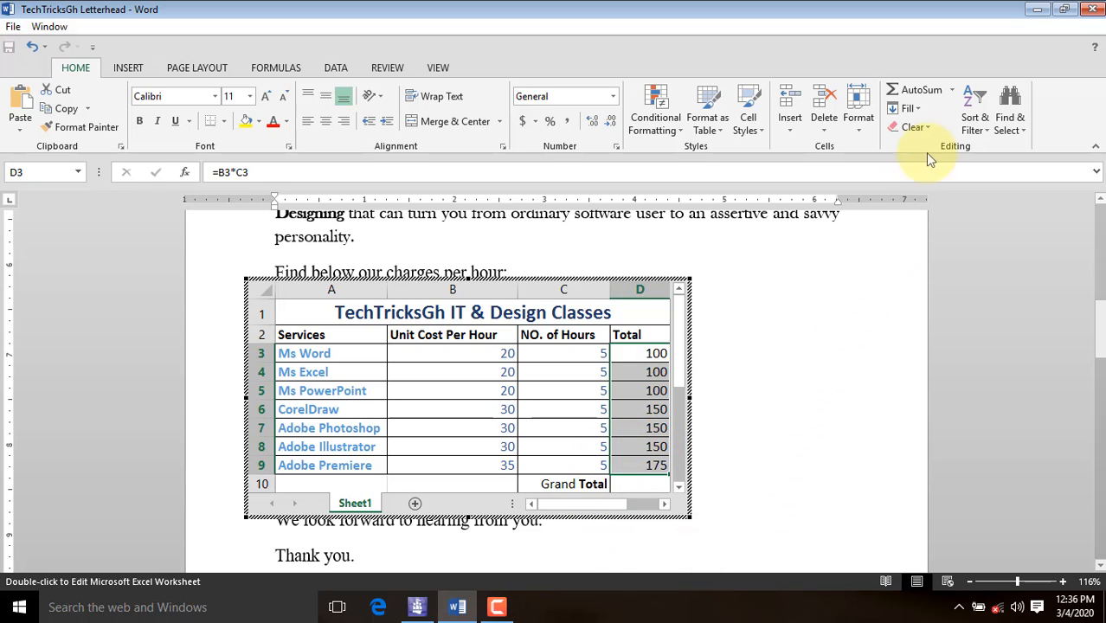
{"action": "left_click", "coordinate": [954, 91]}
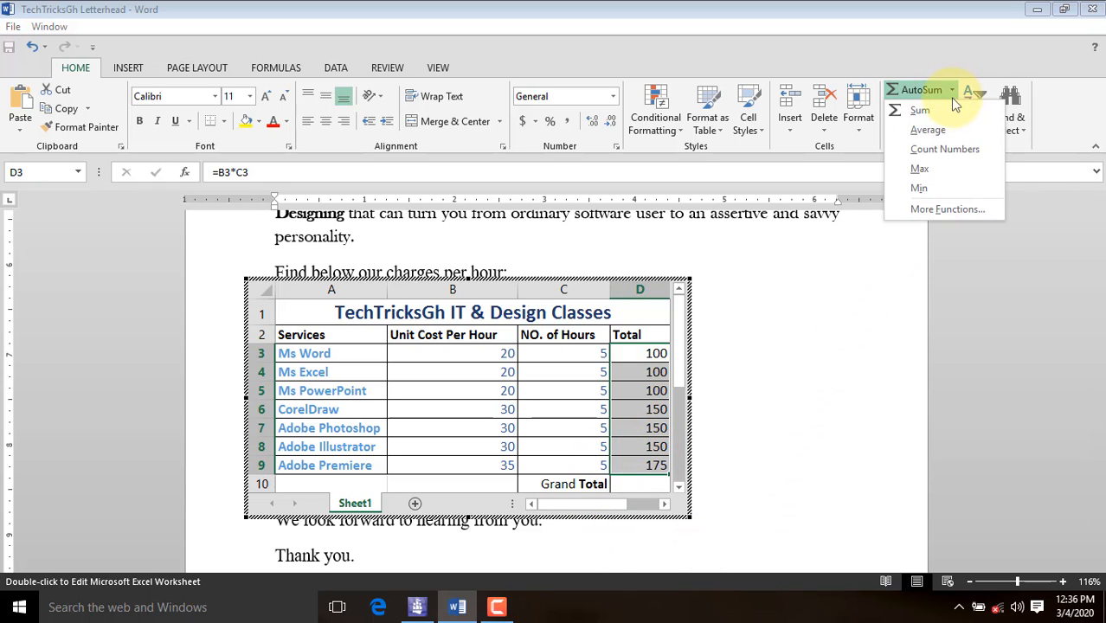
{"action": "left_click", "coordinate": [923, 111]}
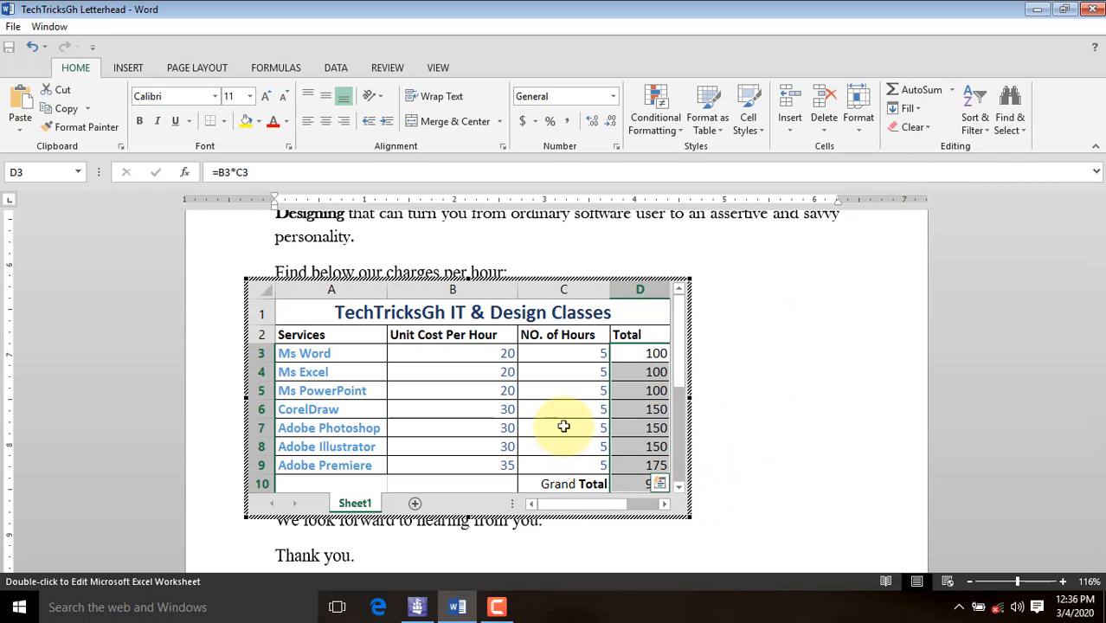
{"action": "left_click", "coordinate": [845, 428]}
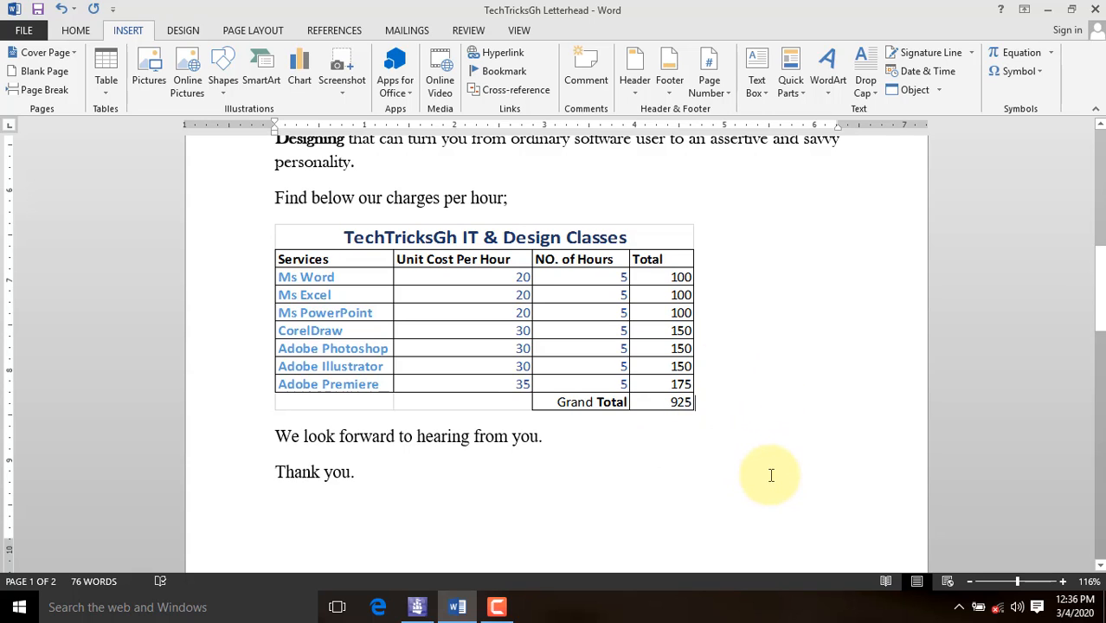
{"action": "left_click", "coordinate": [105, 92]}
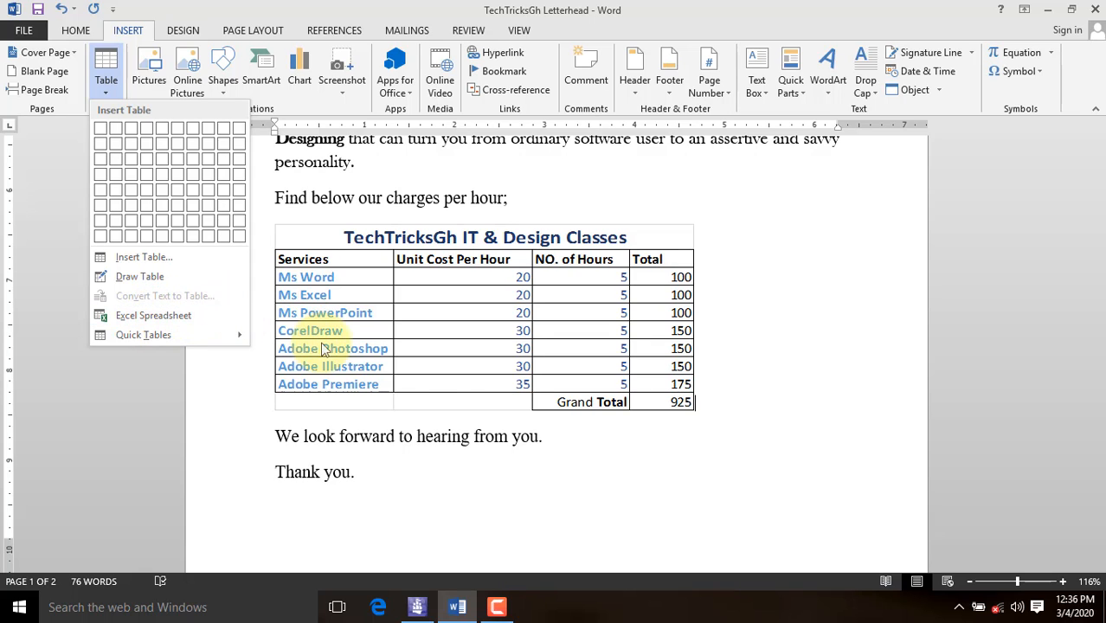
{"action": "left_click", "coordinate": [761, 494]}
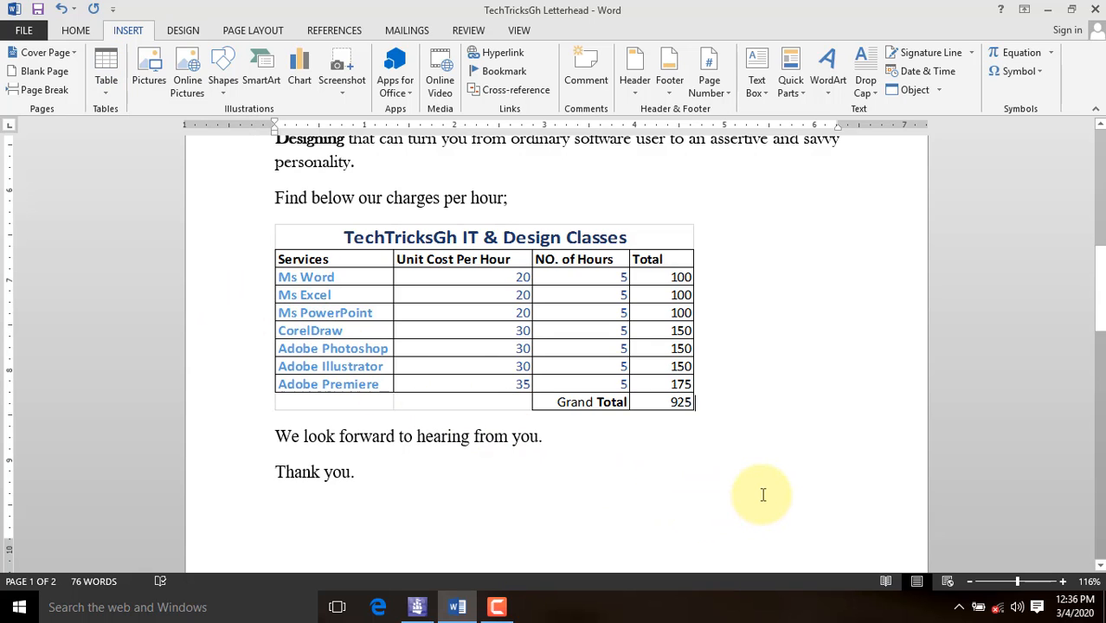
{"action": "scroll", "coordinate": [761, 495], "scroll_direction": "down", "scroll_amount": 3}
{"action": "scroll", "coordinate": [763, 485], "scroll_direction": "up", "scroll_amount": 5}
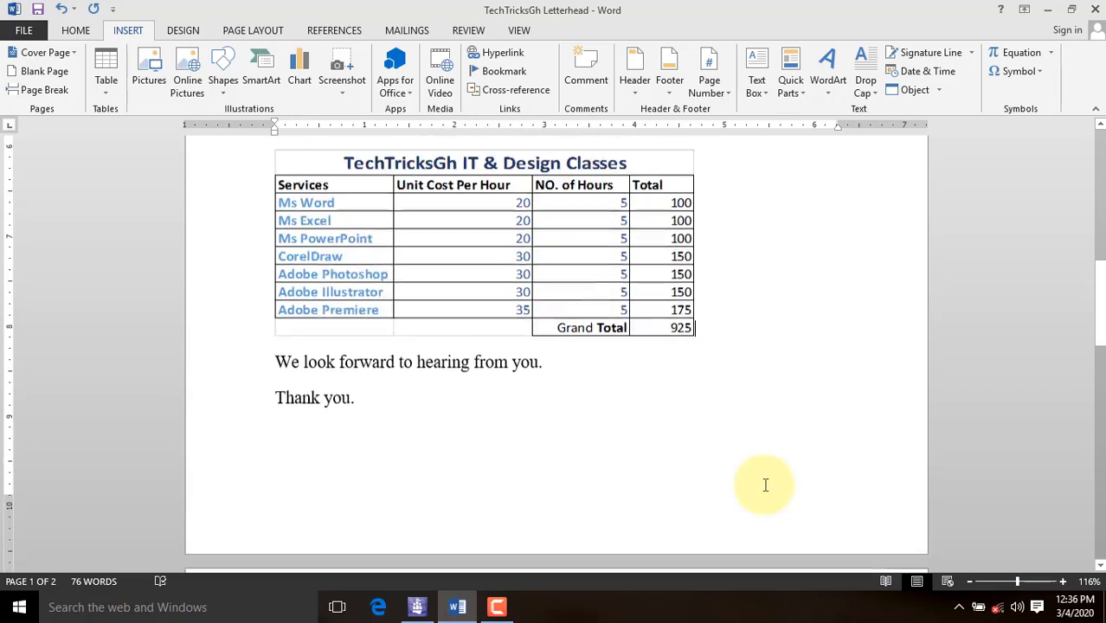
{"action": "scroll", "coordinate": [764, 485], "scroll_direction": "up", "scroll_amount": 9}
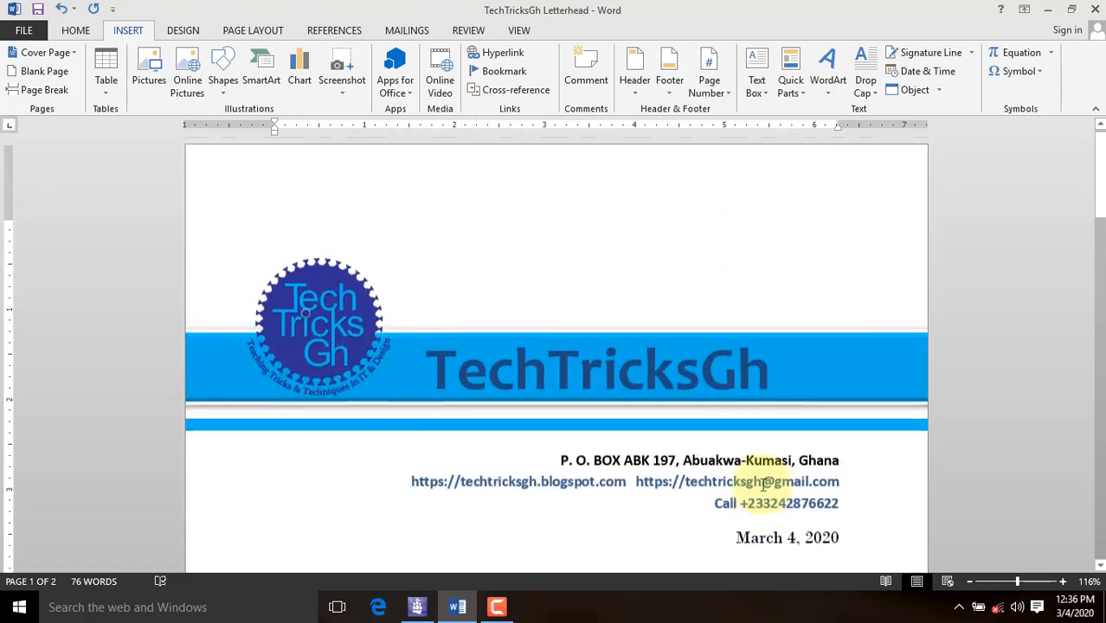